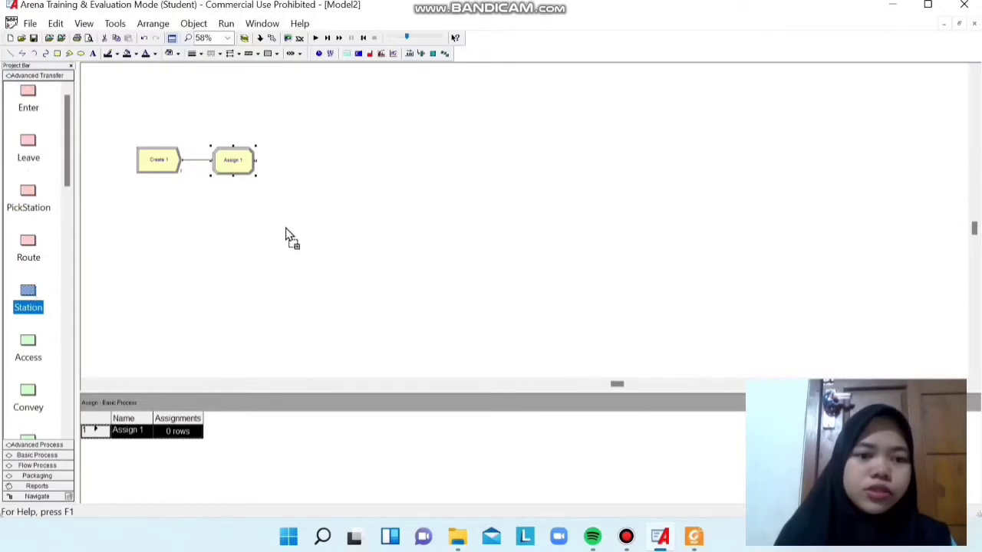
Place a Station module after Assign 1 and extend the row with four connected Process modules
click(285, 169)
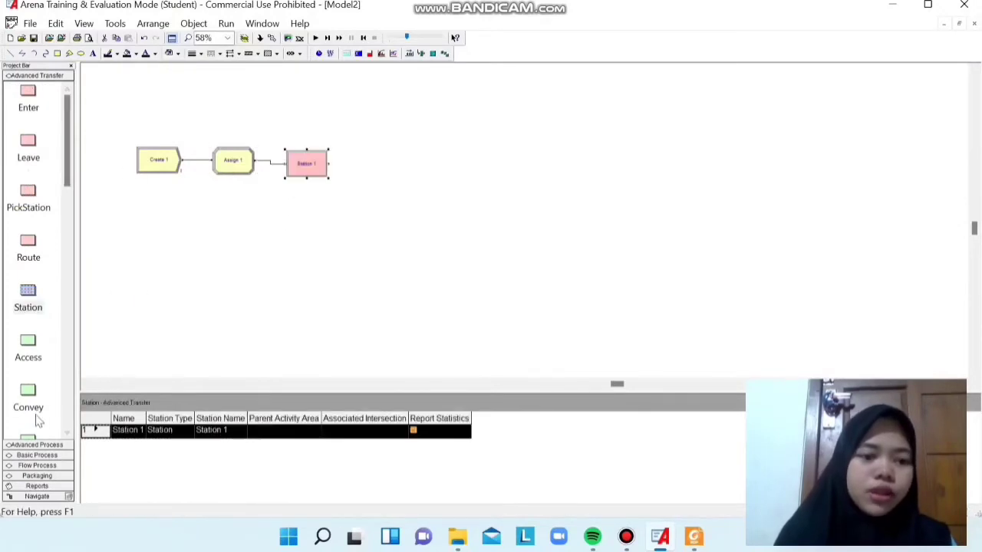
click(36, 456)
scroll(73, 207, up, 2)
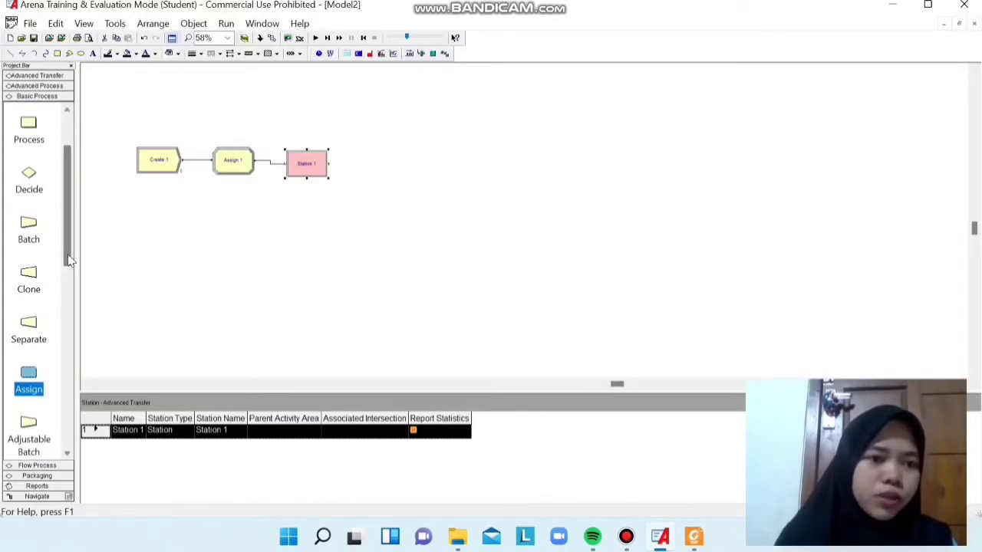
drag(29, 132, 359, 176)
drag(28, 135, 421, 169)
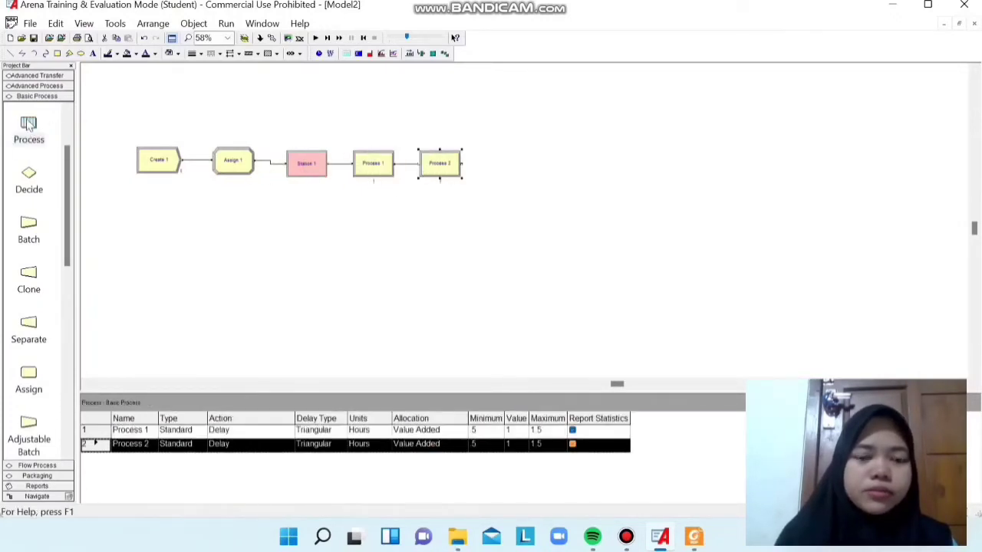
click(488, 165)
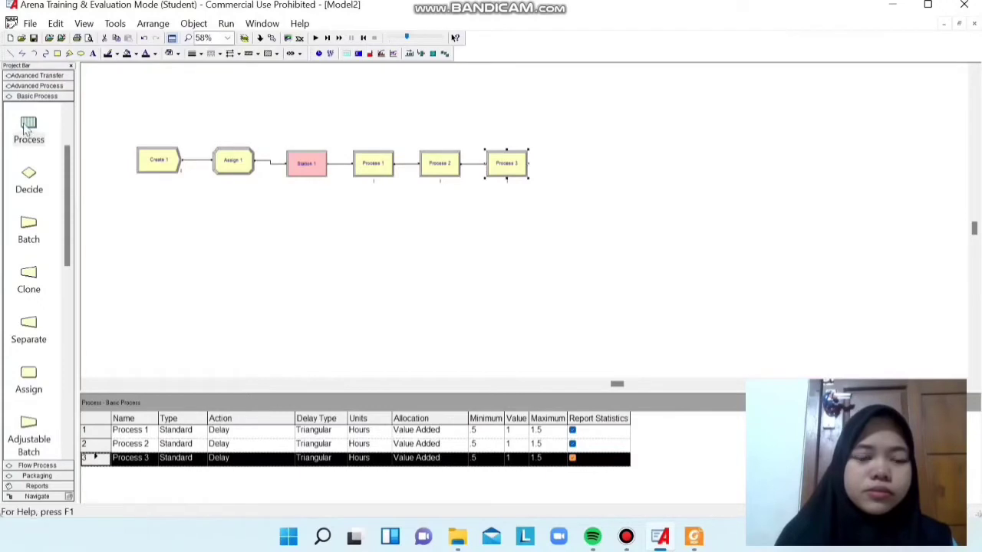
click(553, 163)
Start a second row below the Create module with a Route module and a Station module beside it
click(37, 75)
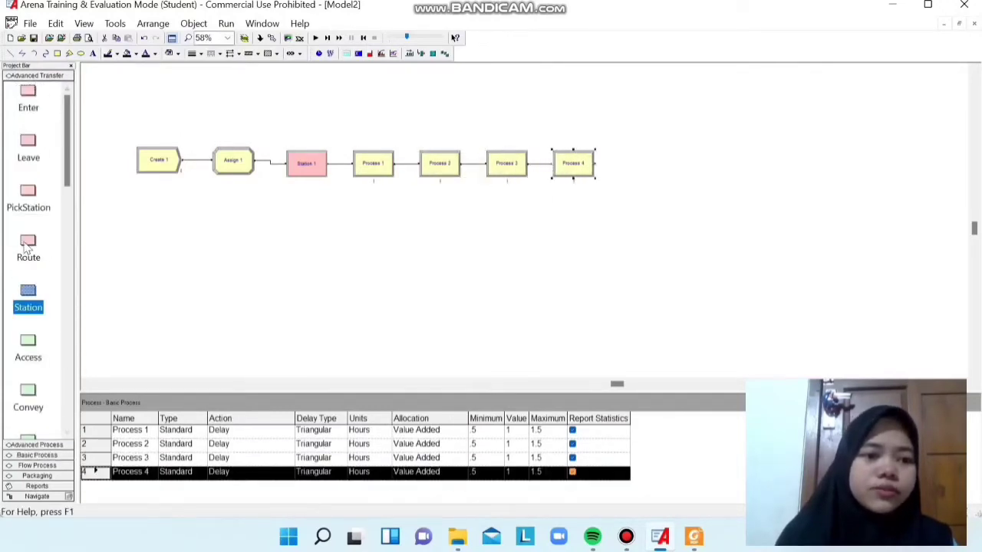
drag(31, 249, 136, 230)
drag(39, 296, 210, 240)
Add four connected Process modules in the second row, following Station 2
click(53, 455)
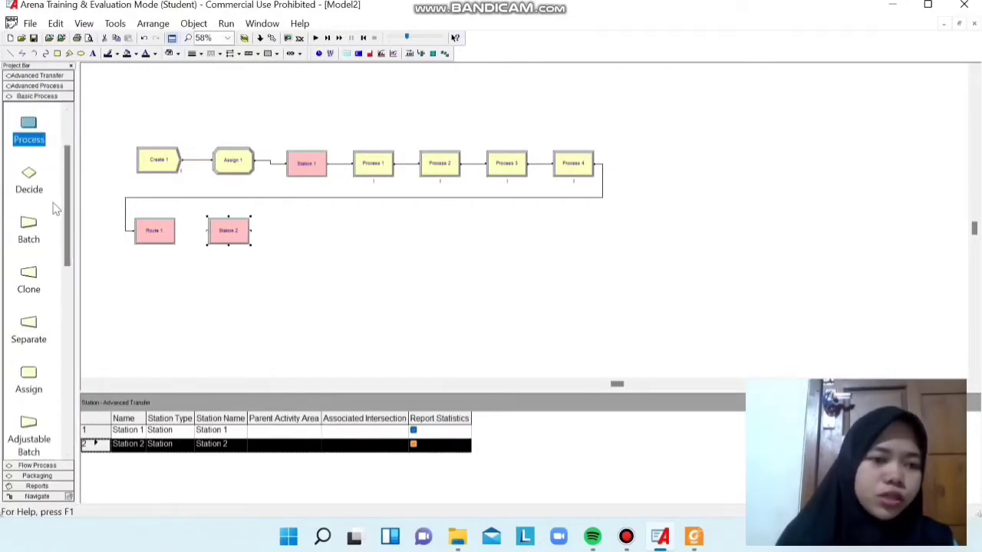
drag(64, 191, 65, 183)
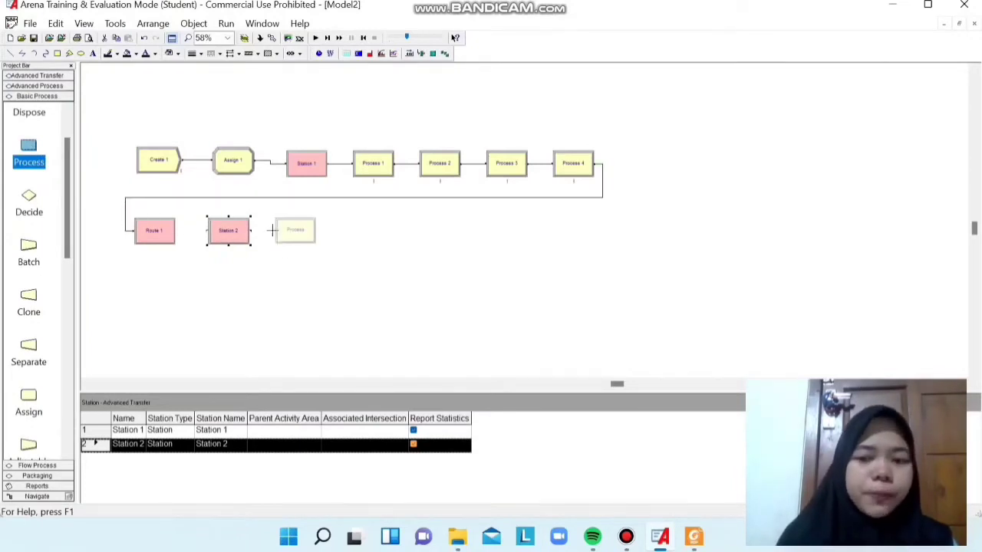
click(279, 244)
click(28, 150)
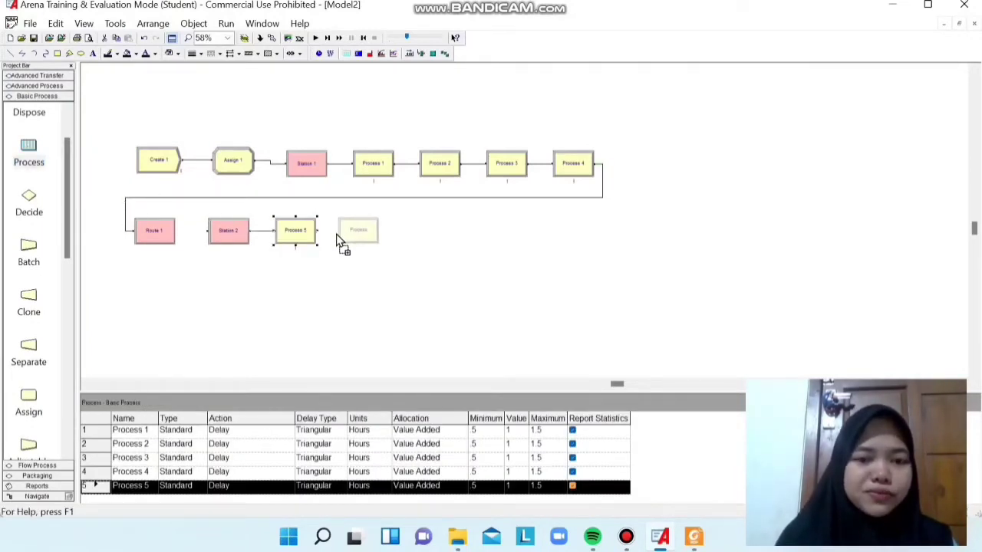
click(342, 241)
click(406, 242)
click(29, 151)
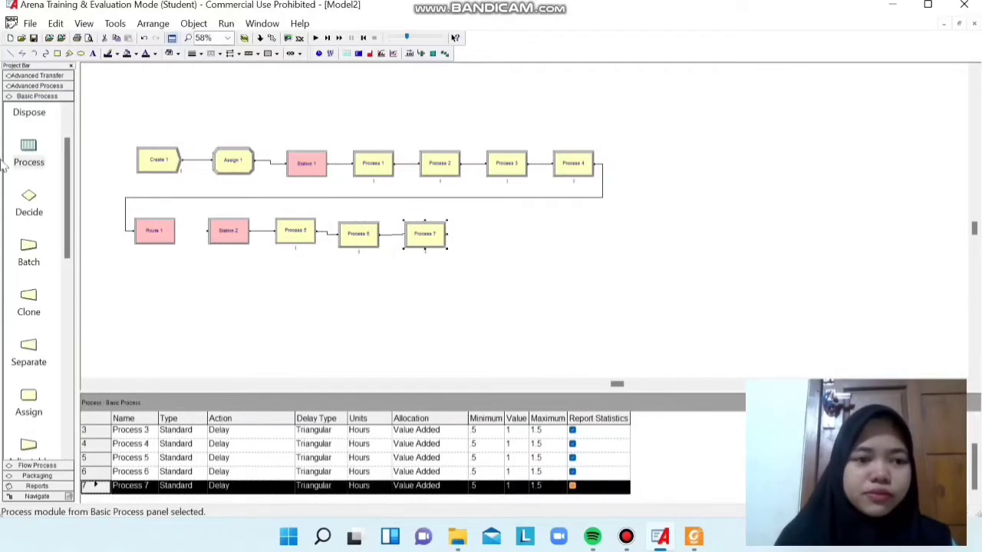
click(107, 172)
drag(105, 168, 477, 238)
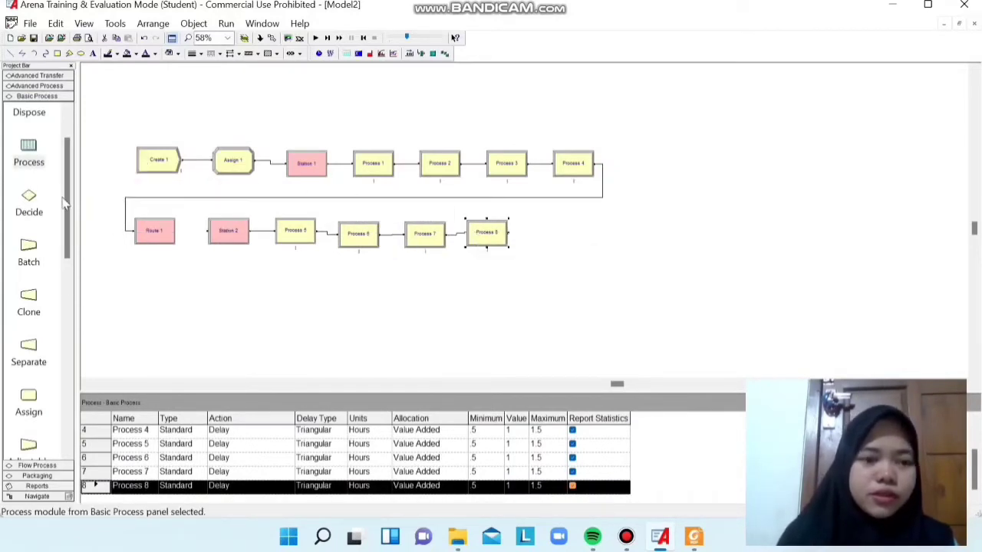
Complete the second row after Process 8 with connected Assign, Record and Dispose modules
click(30, 399)
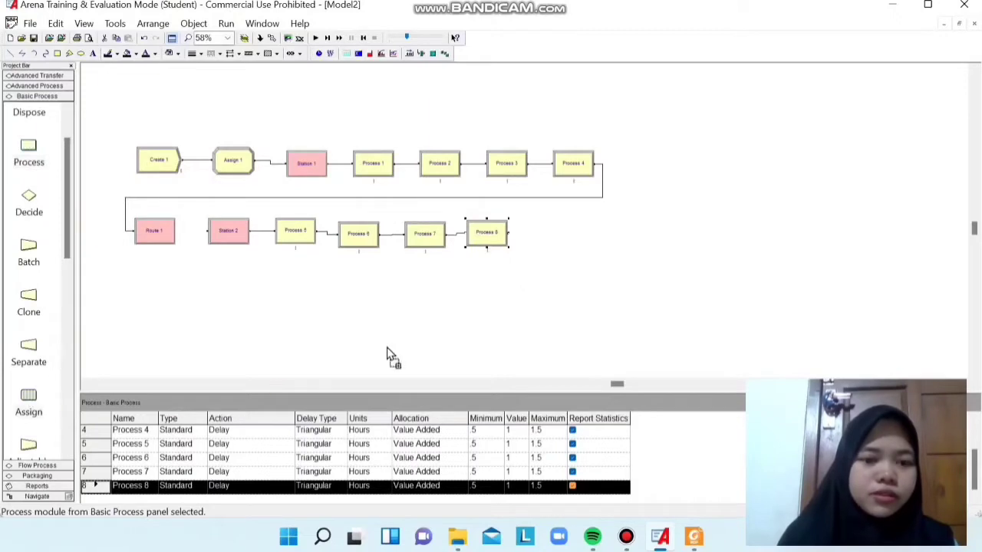
click(537, 239)
drag(68, 257, 77, 325)
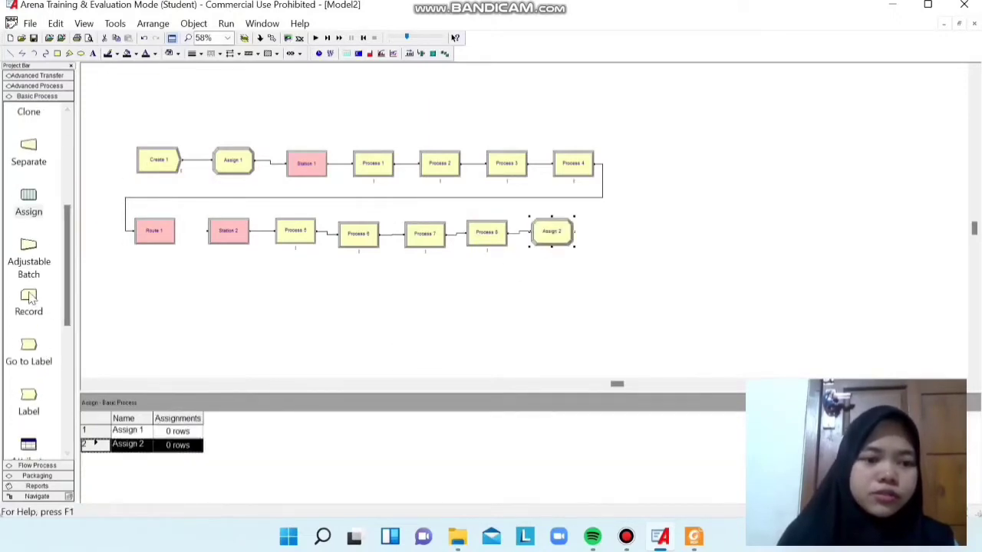
drag(28, 297, 598, 237)
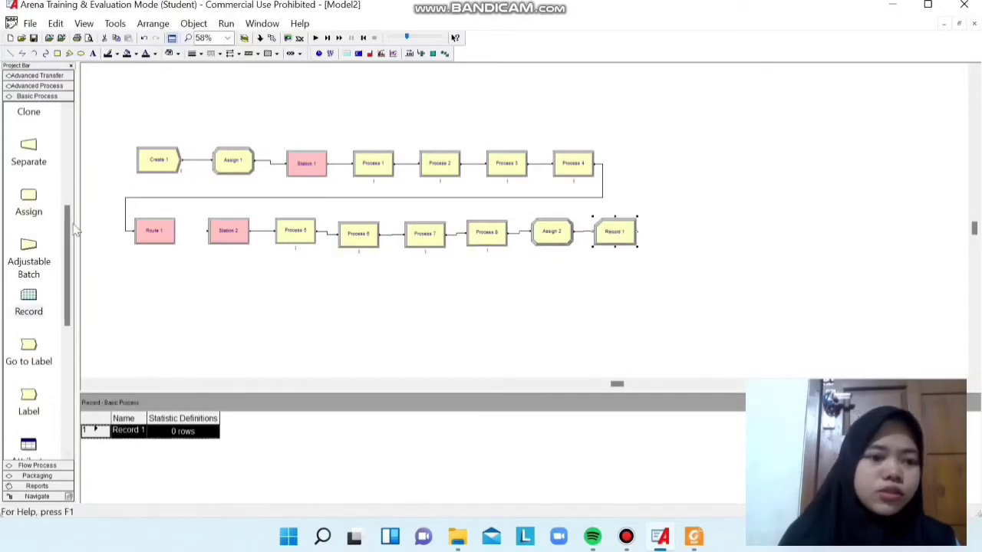
drag(68, 259, 66, 170)
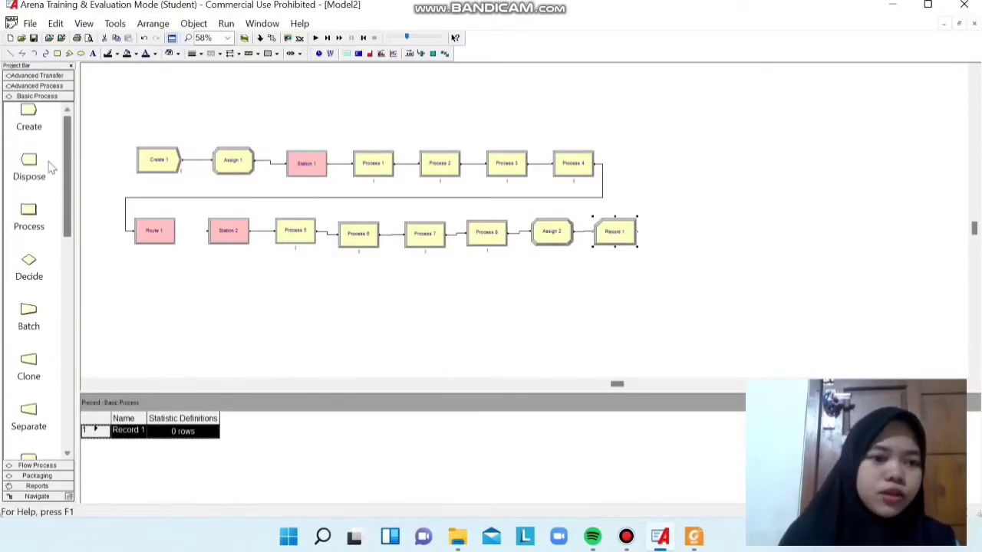
drag(398, 282, 657, 230)
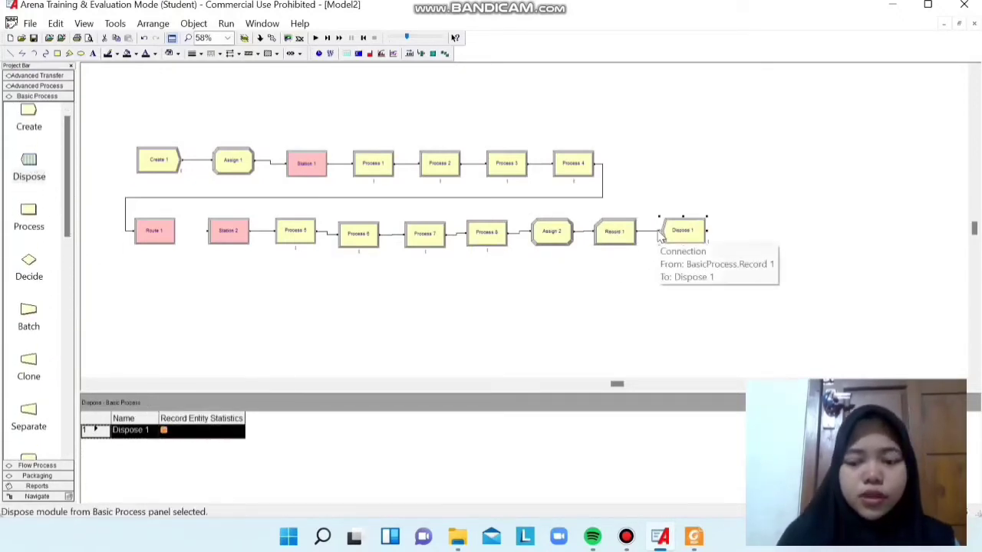
Name the Create module Mulai and set its max arrivals to 1, keeping Entity 1 and Hours
double_click(168, 161)
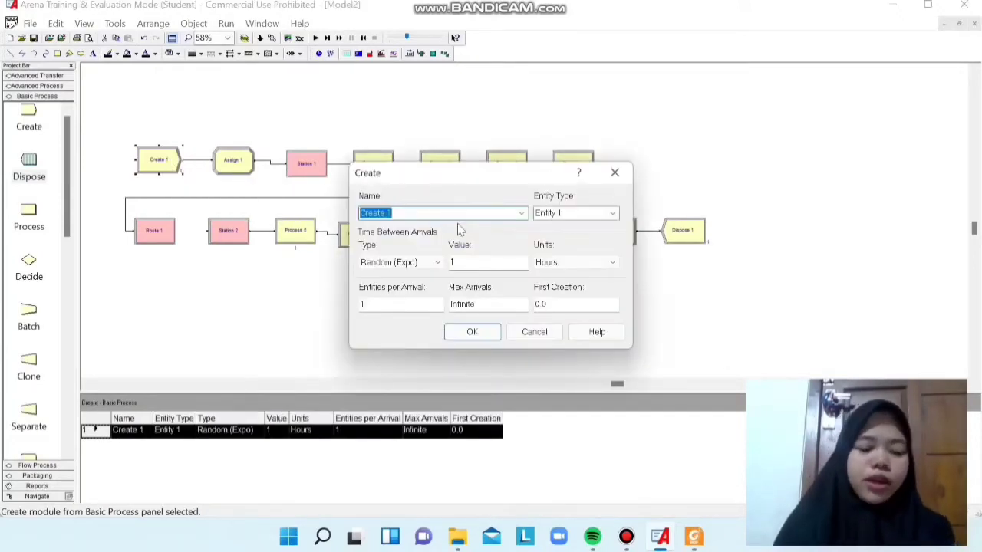
text(Mulai)
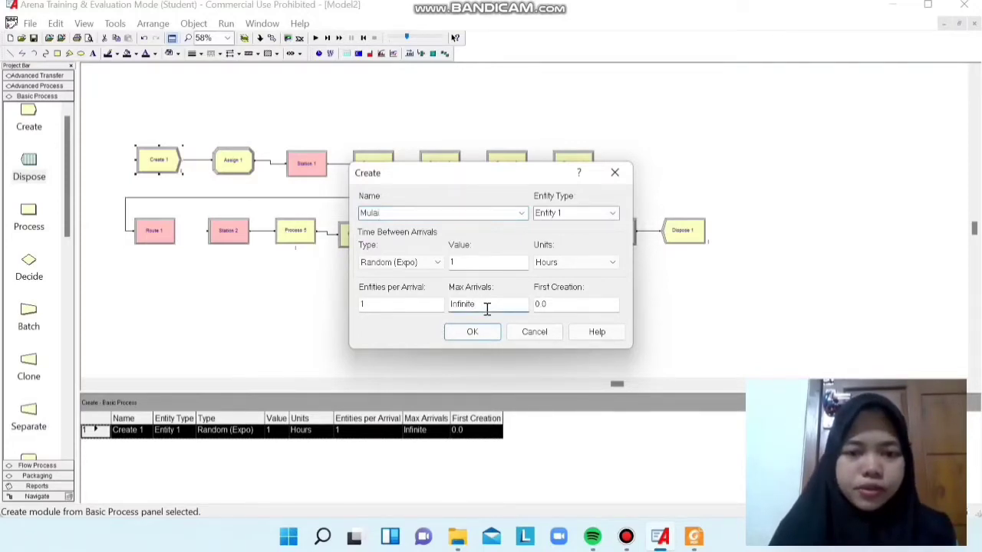
drag(486, 307, 451, 307)
text(1)
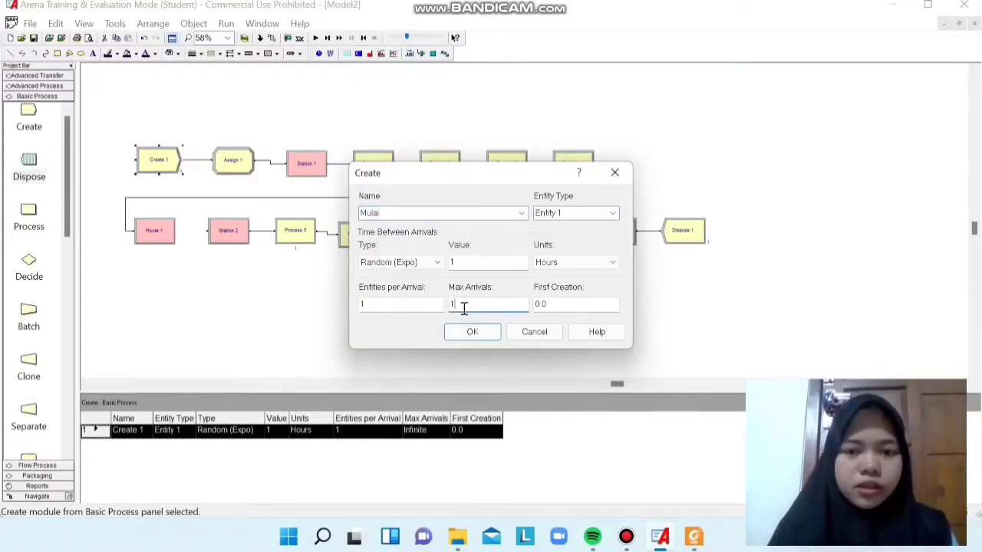
click(613, 213)
click(614, 228)
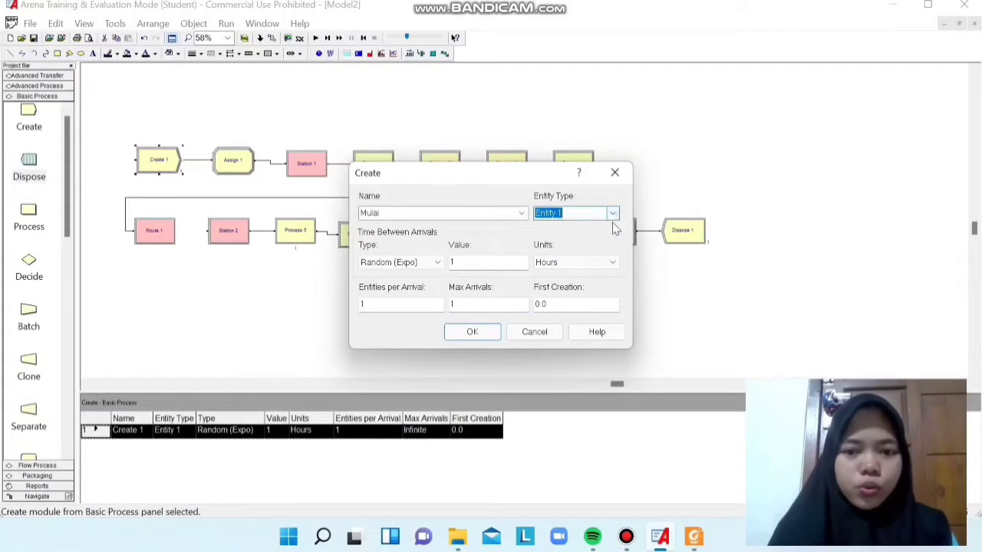
click(599, 264)
click(571, 274)
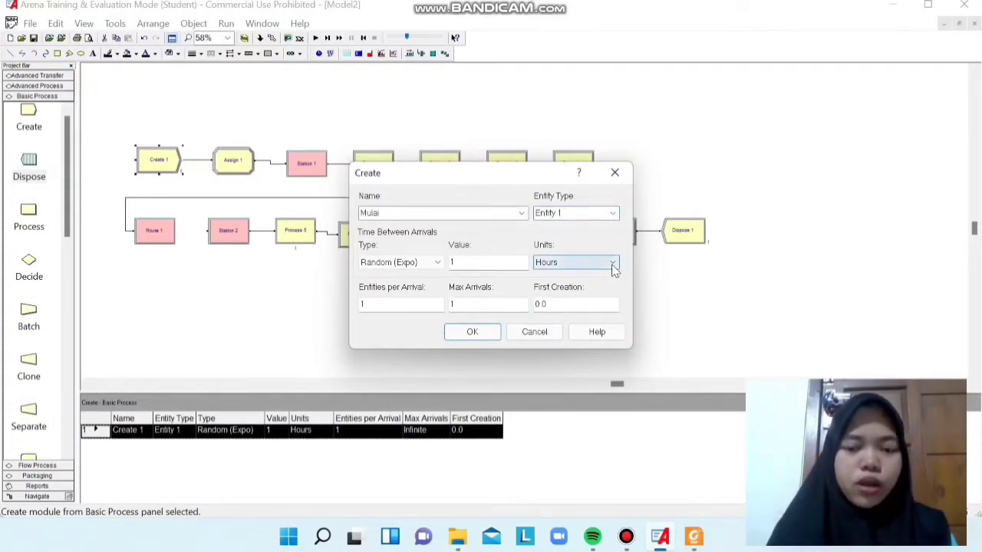
click(491, 333)
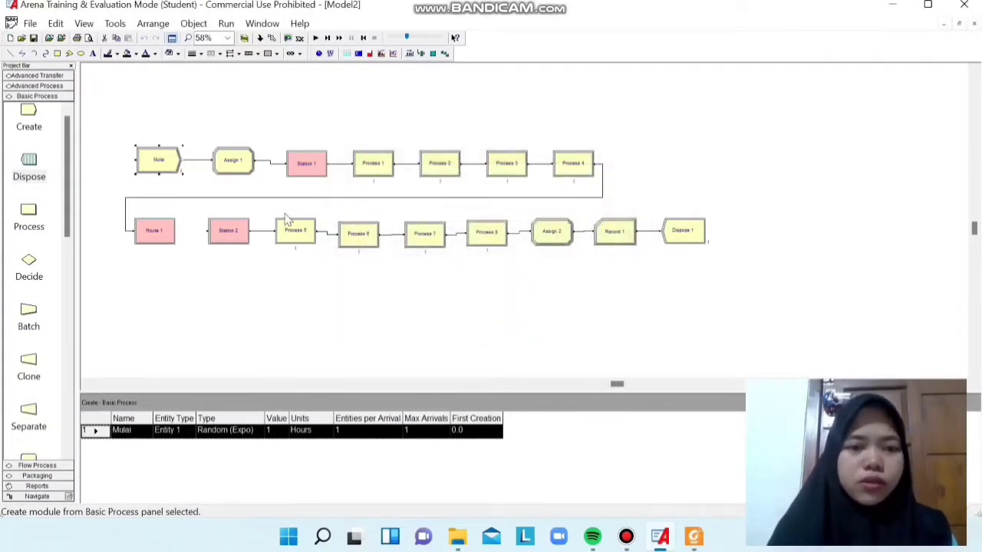
Add an Entity Type assignment with the entity type Bahan Baku 1 to the Assign 1 module
double_click(232, 160)
click(701, 246)
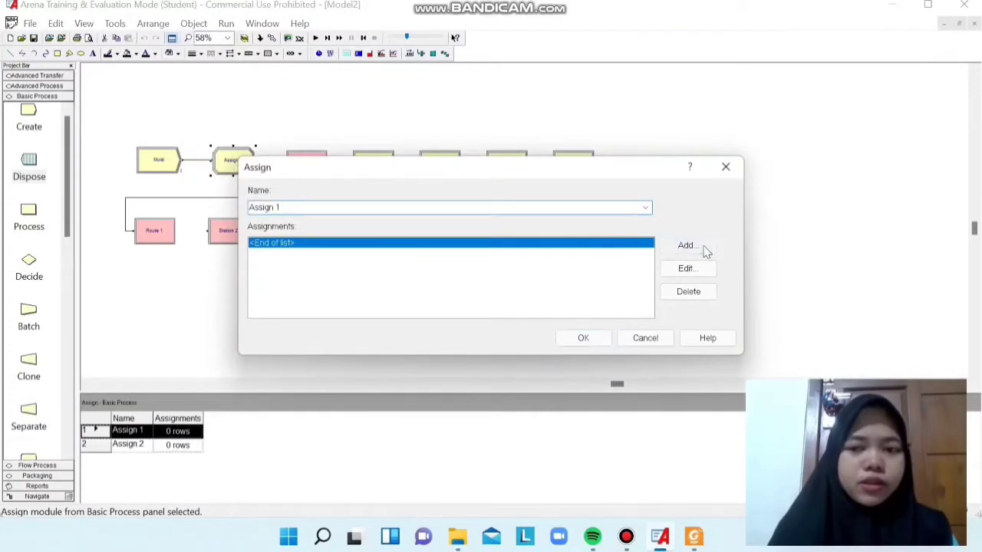
click(417, 241)
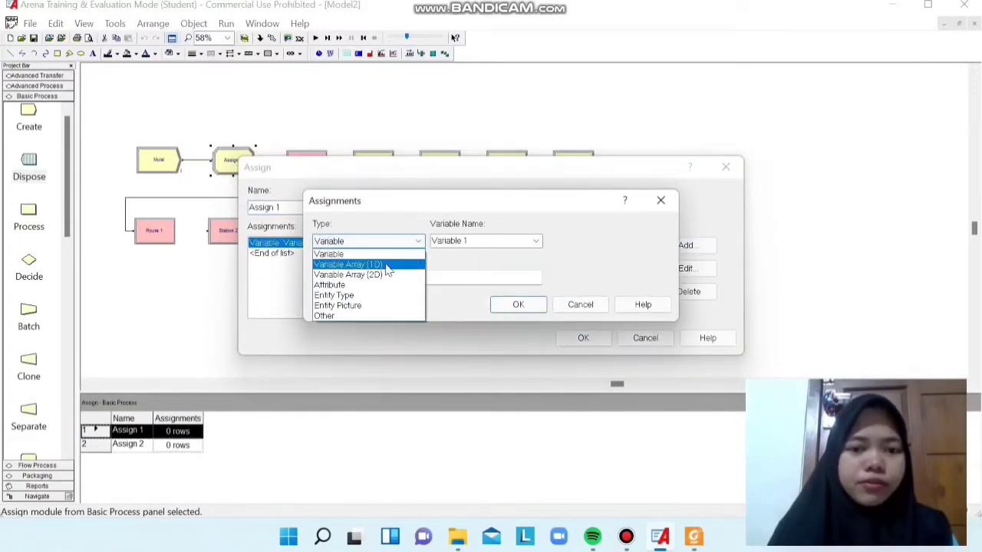
click(371, 297)
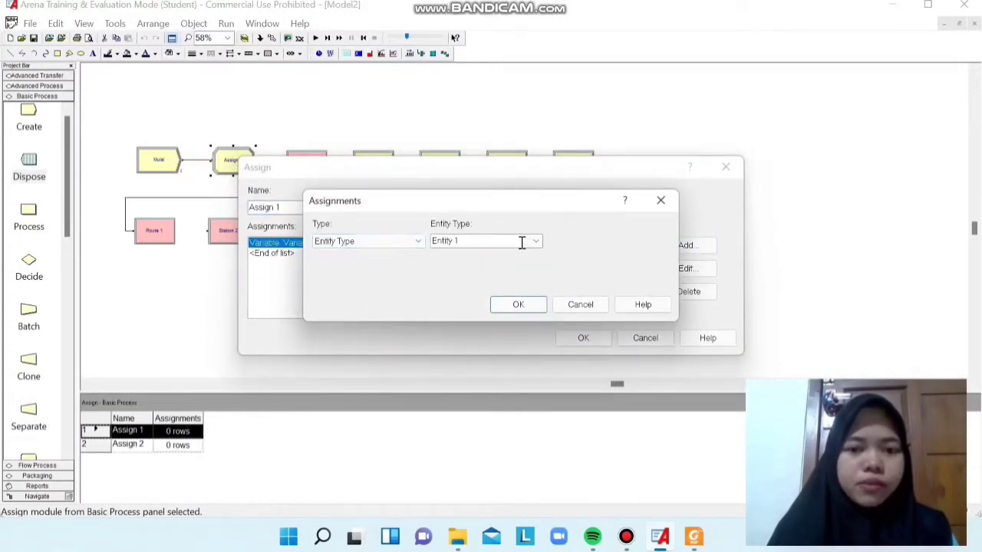
click(521, 242)
text(Bahan Baku)
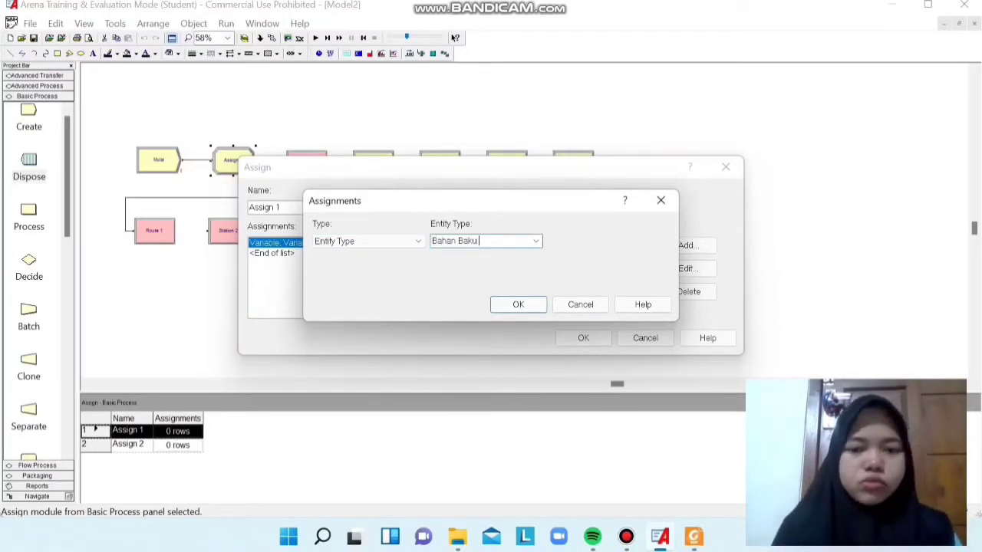
click(519, 304)
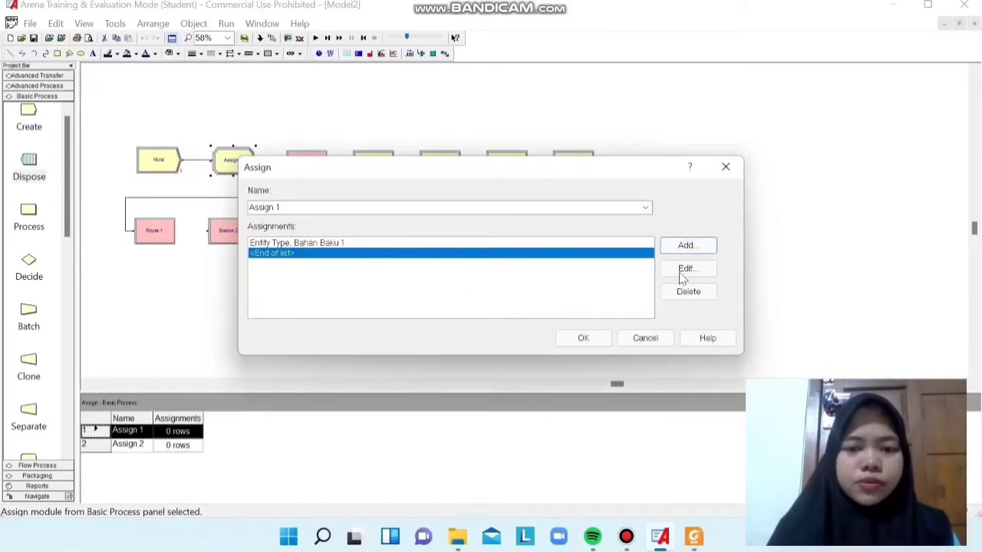
Add an Entity Picture assignment using Picture Bike to Assign 1 and accept the module's settings
click(686, 245)
click(412, 241)
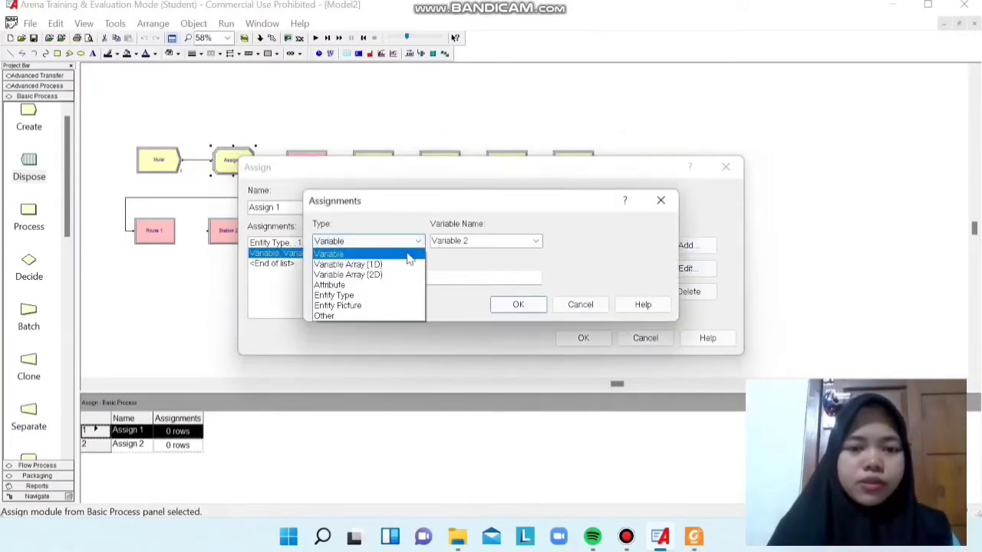
click(401, 305)
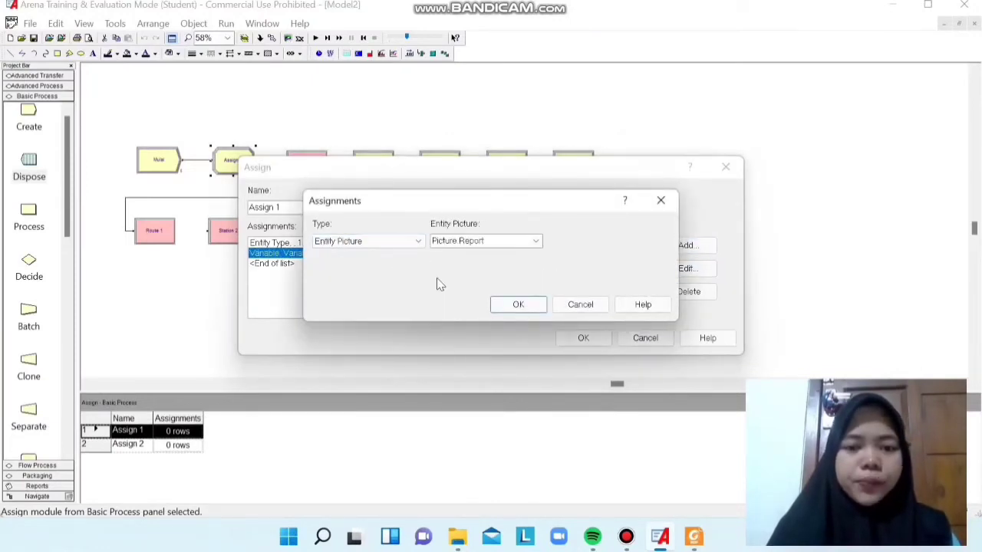
click(536, 242)
drag(537, 321, 536, 256)
click(490, 276)
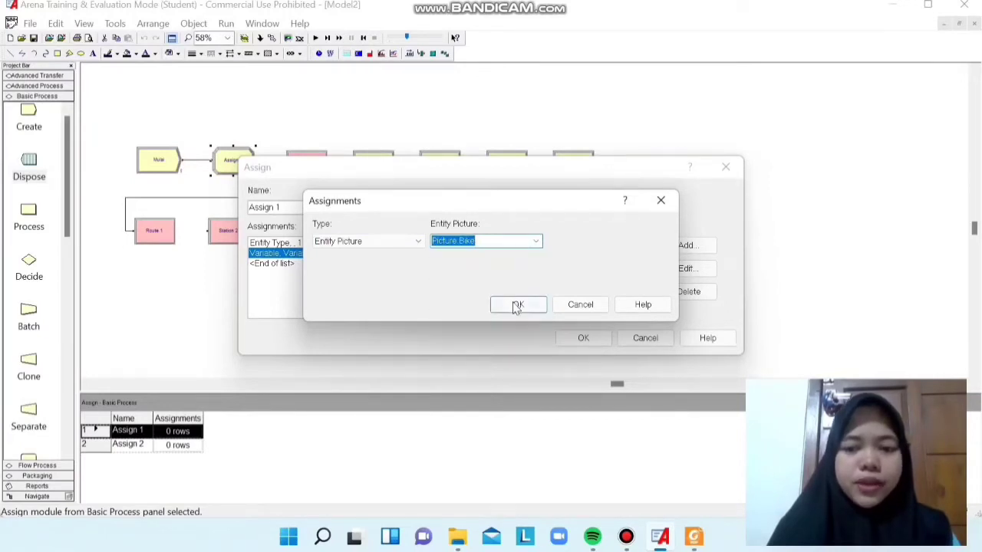
click(516, 306)
click(592, 340)
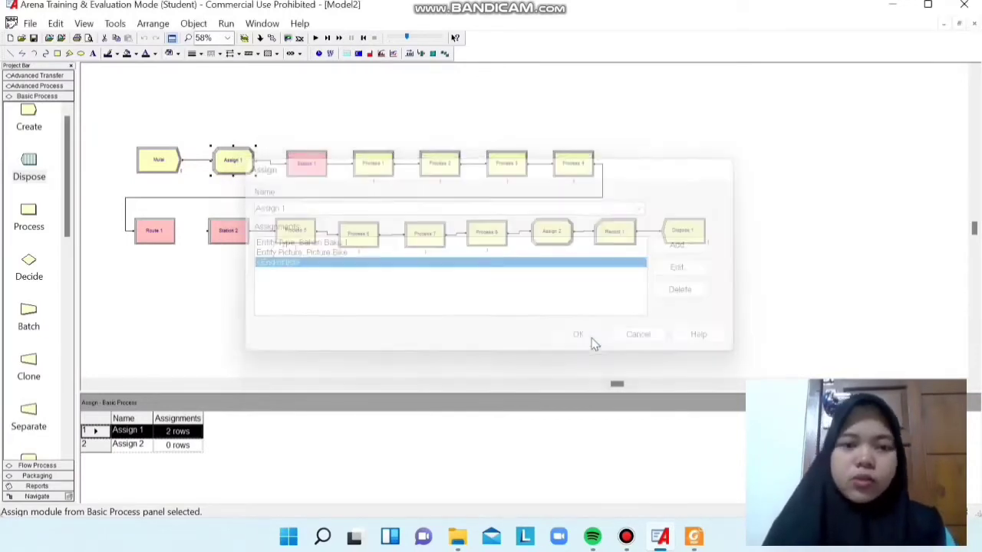
Name the Station 1 module Stasiun Bahan Mentah, keep its station type as Station, and accept the settings
double_click(321, 170)
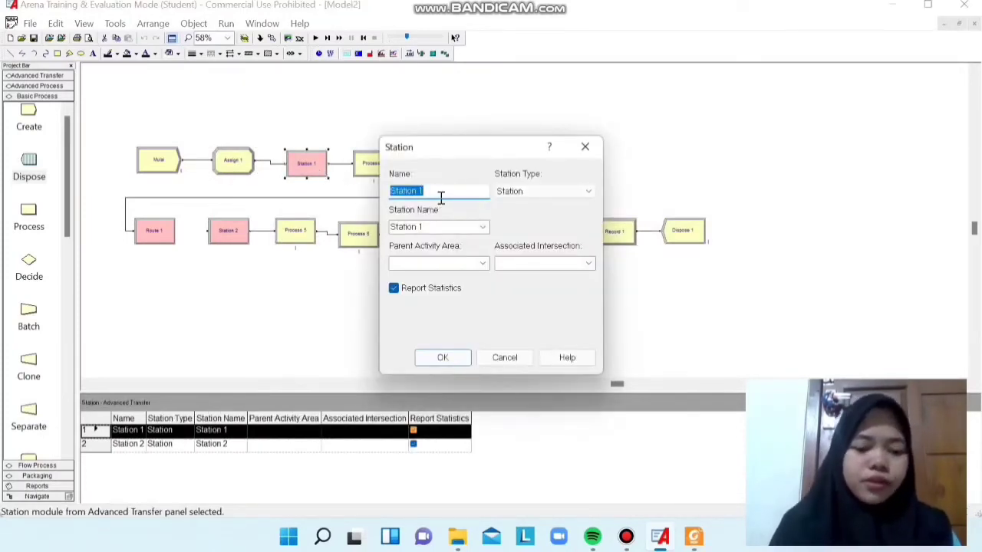
text(S)
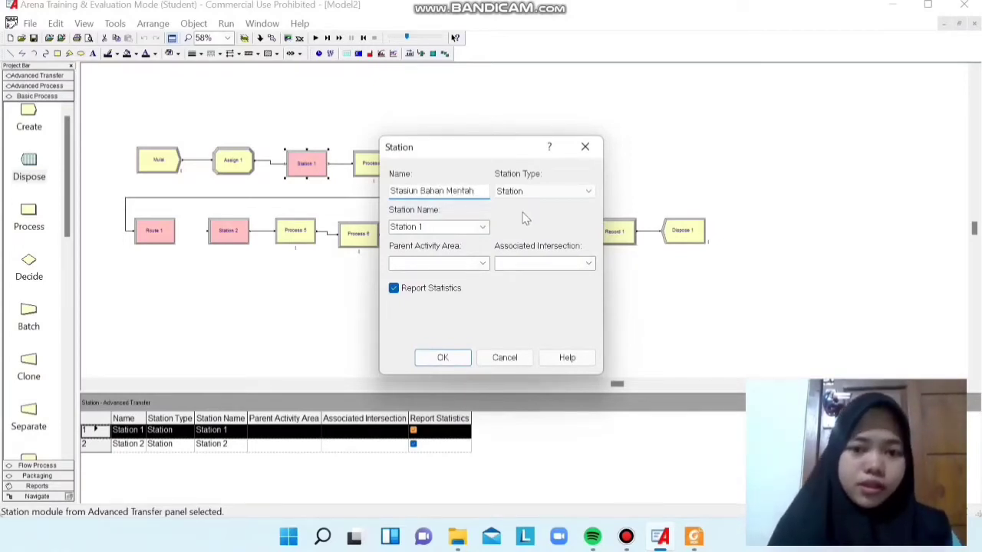
click(589, 191)
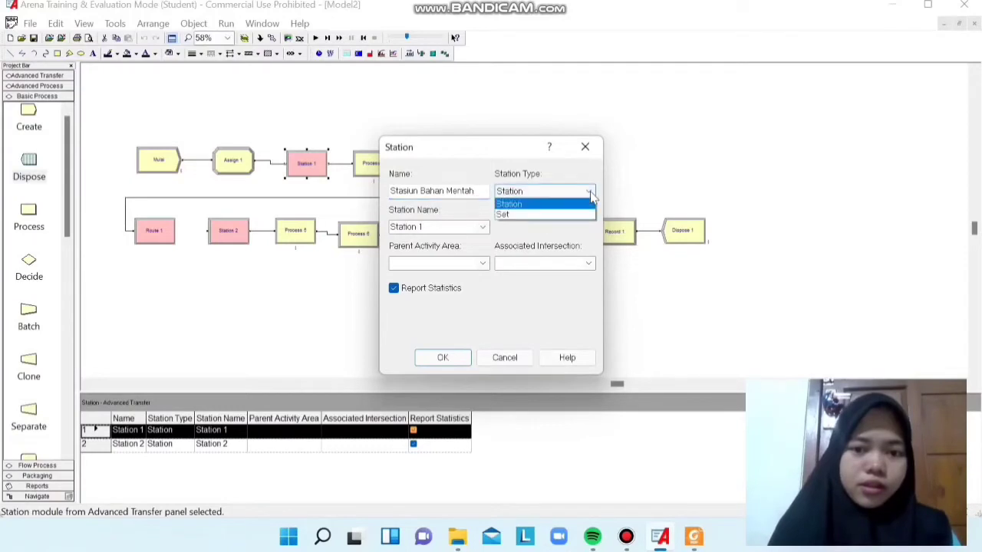
click(546, 201)
click(483, 264)
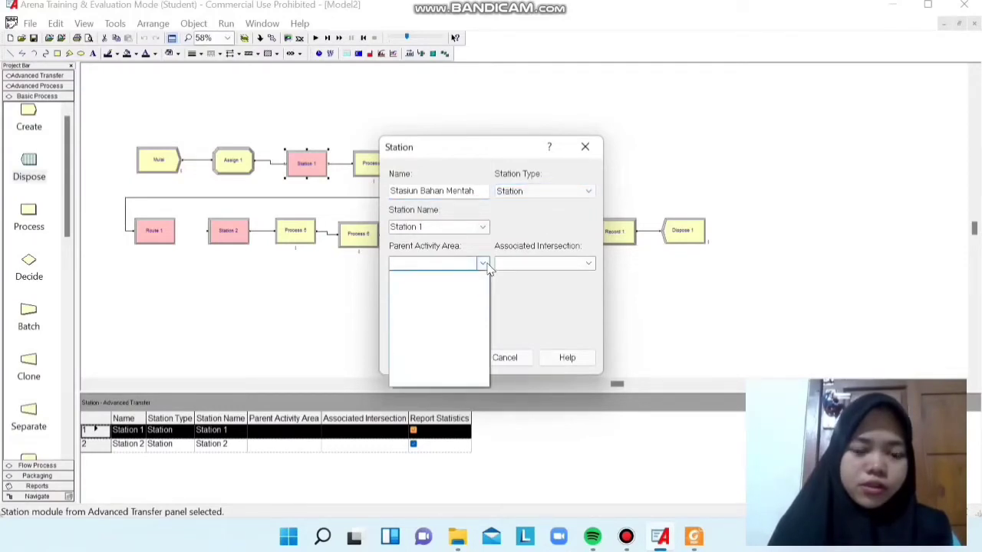
click(485, 264)
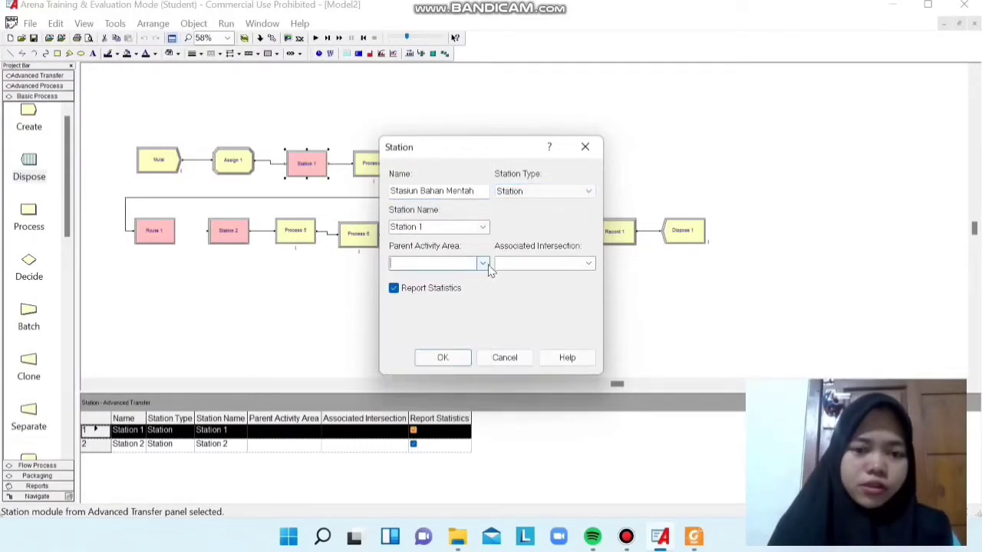
click(451, 358)
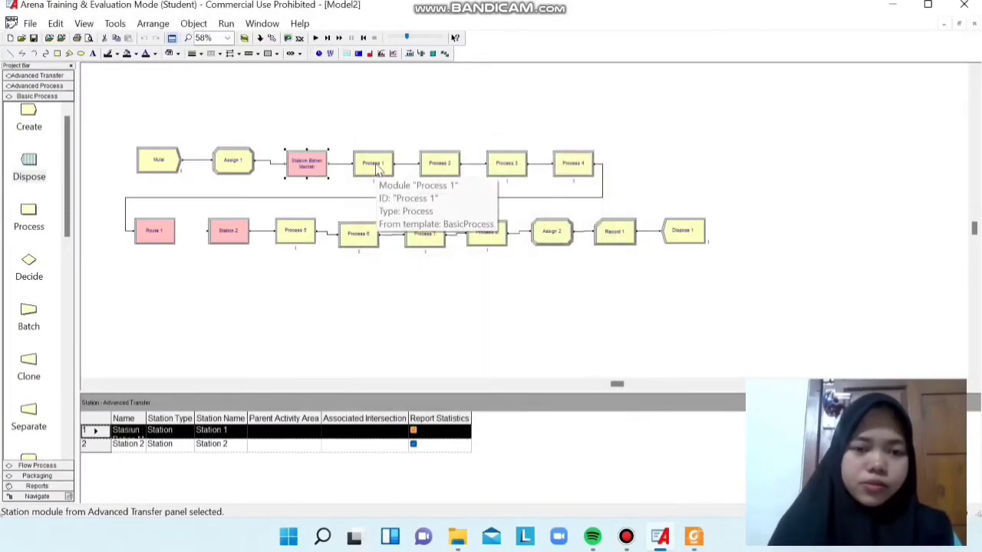
double_click(376, 165)
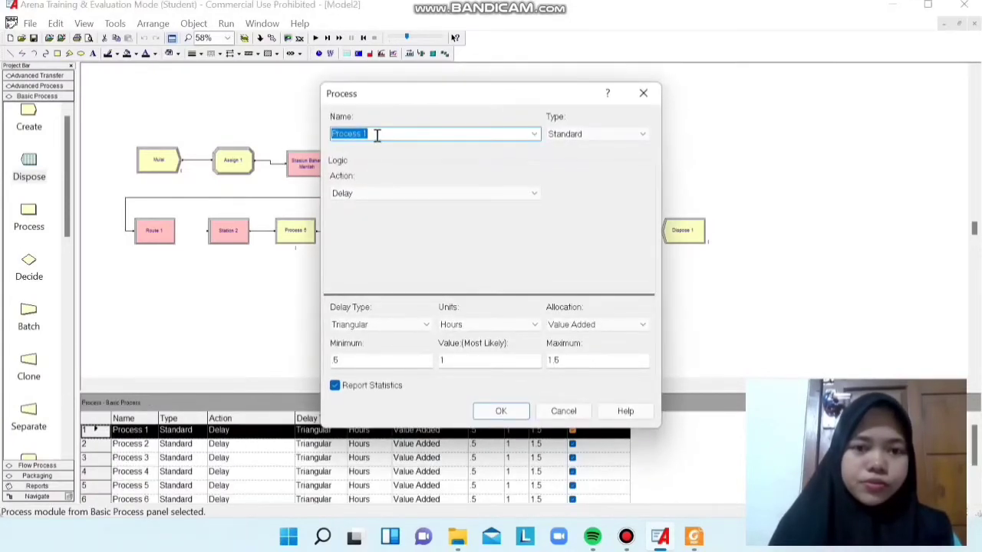
mouse_move(693, 541)
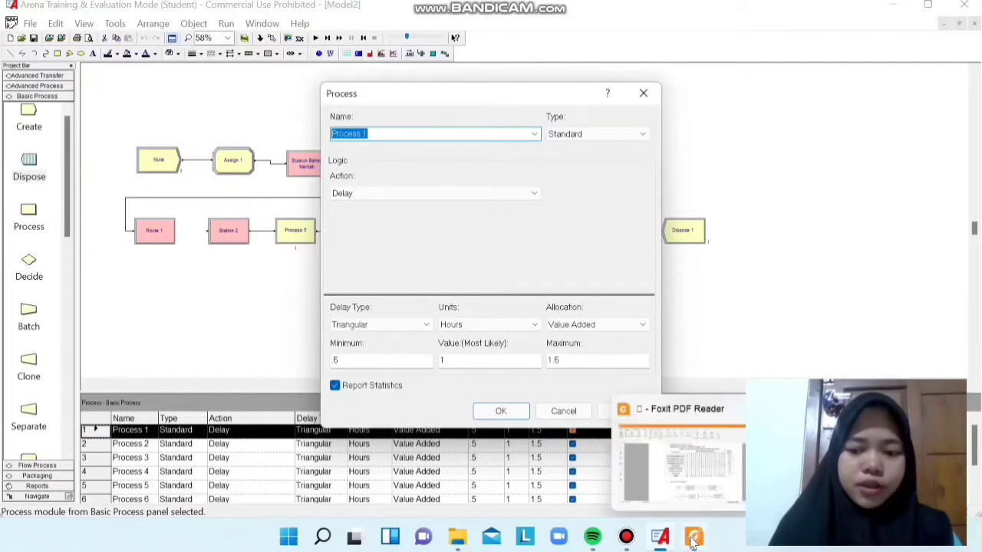
click(688, 492)
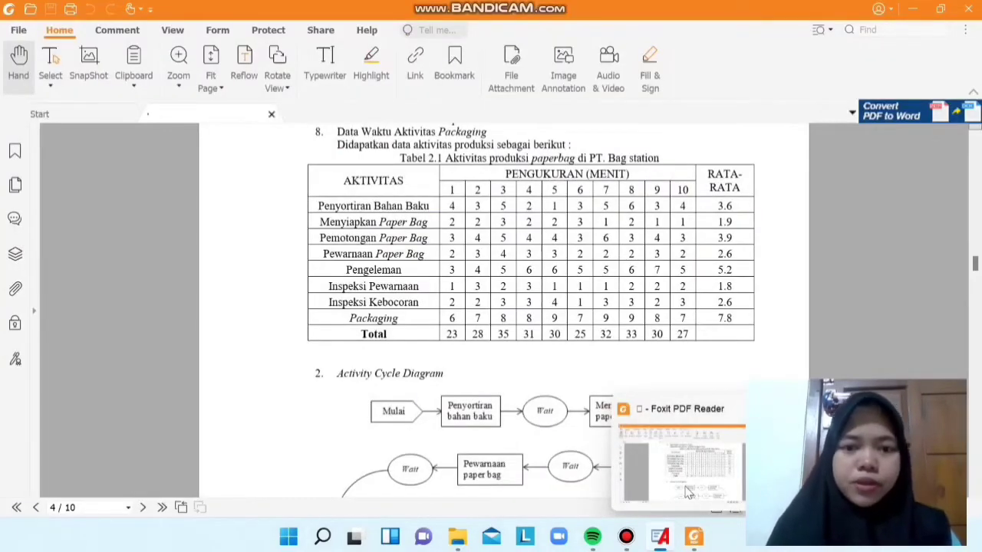
key(alt+Tab)
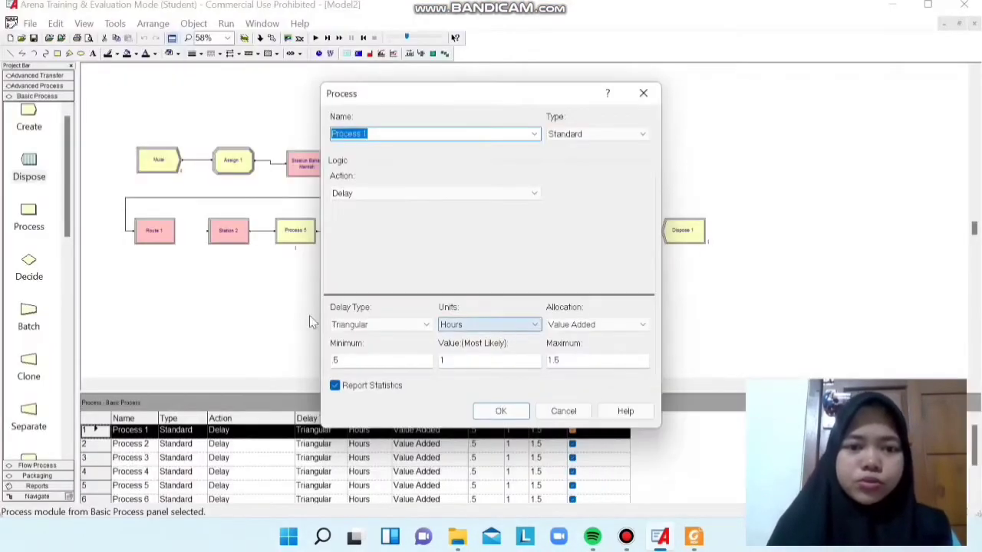
click(643, 93)
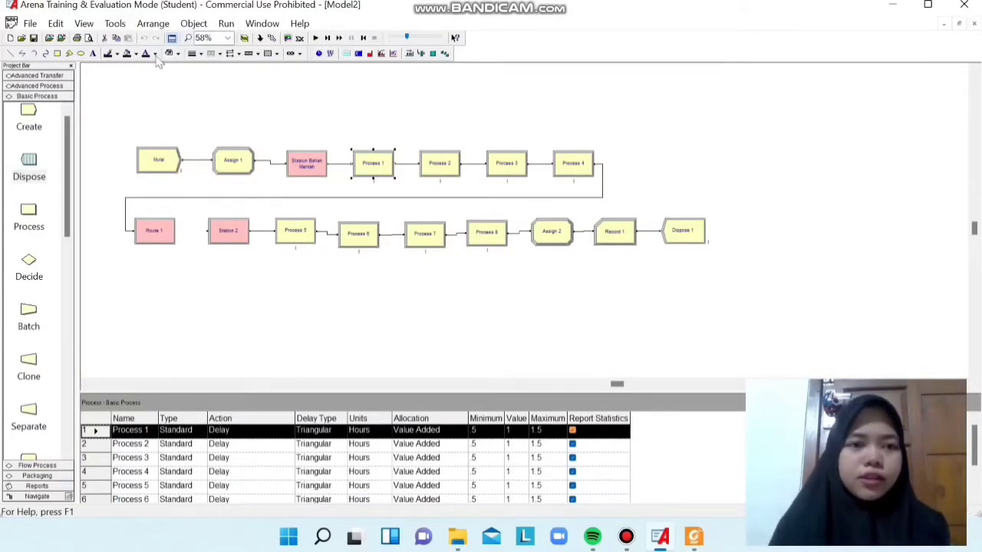
Switch to Input Analyzer and create a new input document
click(115, 24)
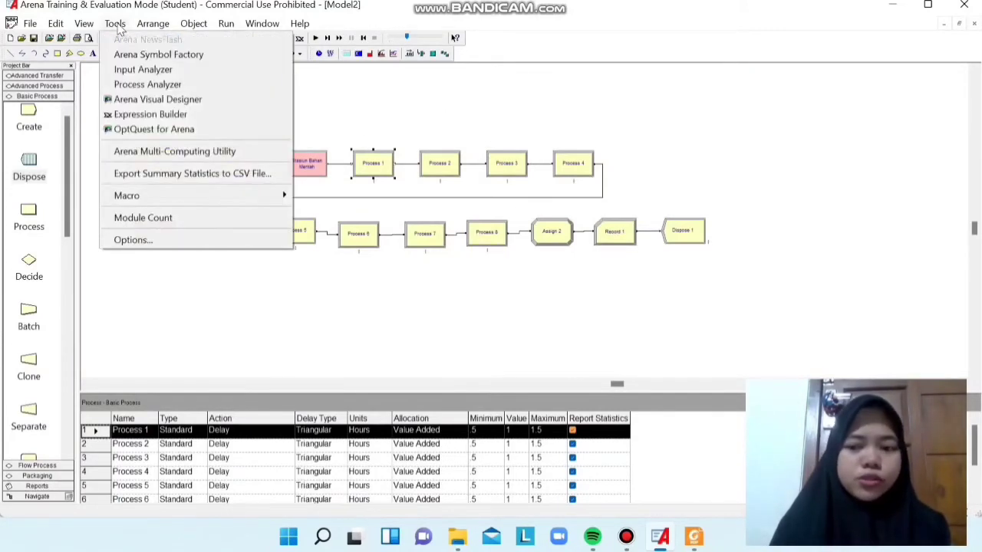
click(147, 73)
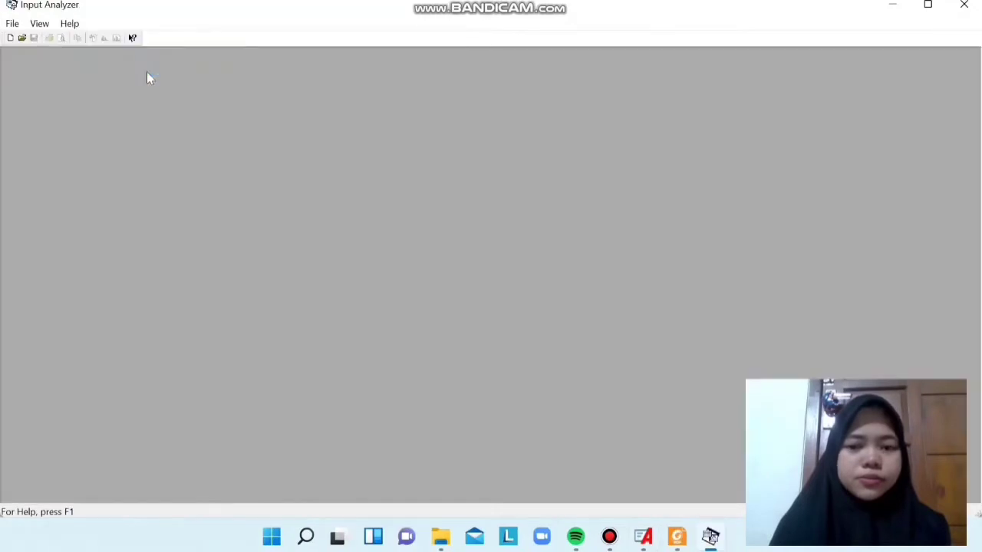
click(12, 23)
click(19, 38)
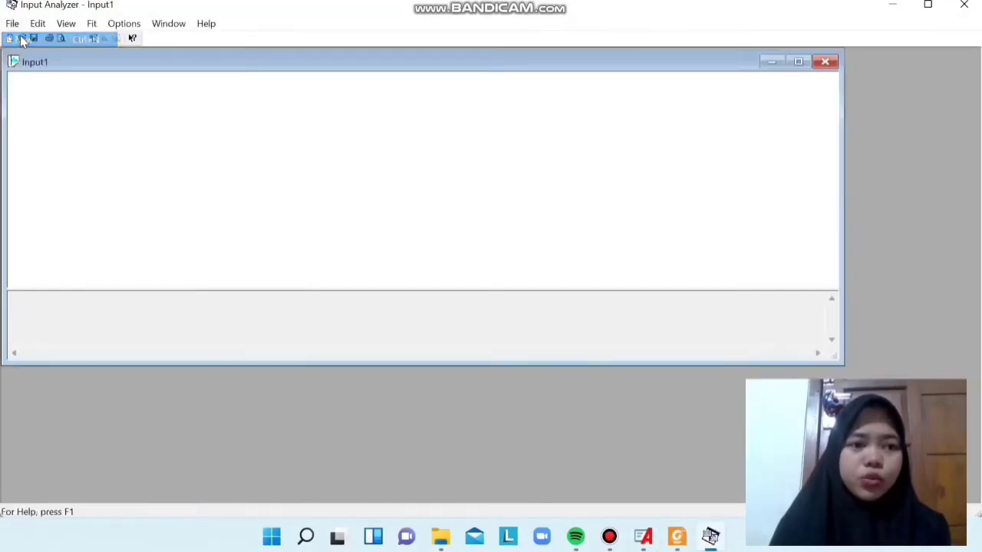
Load the existing data file 1 from the PT. bag station folder in LAB SISKOM's modul 1 into the input document
click(12, 24)
mouse_move(69, 129)
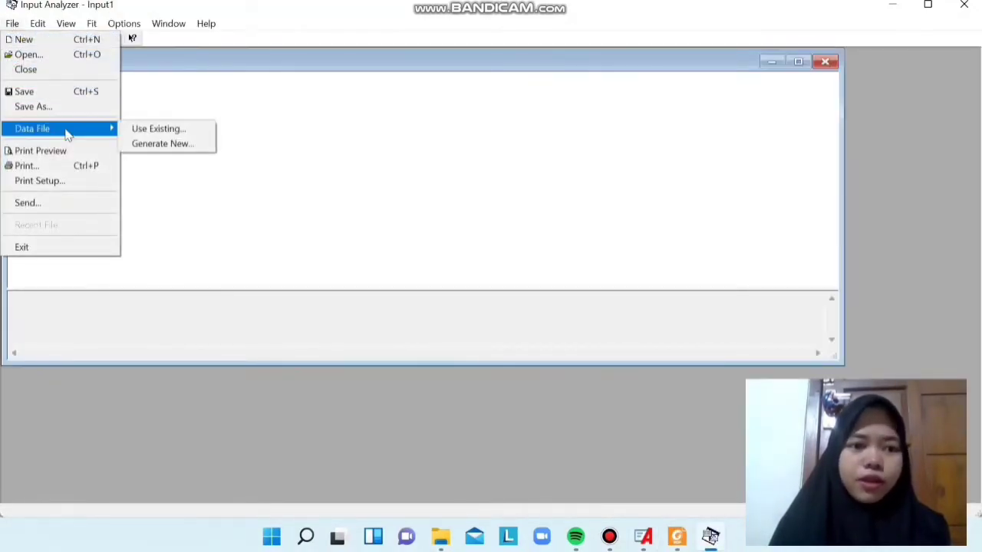
click(143, 130)
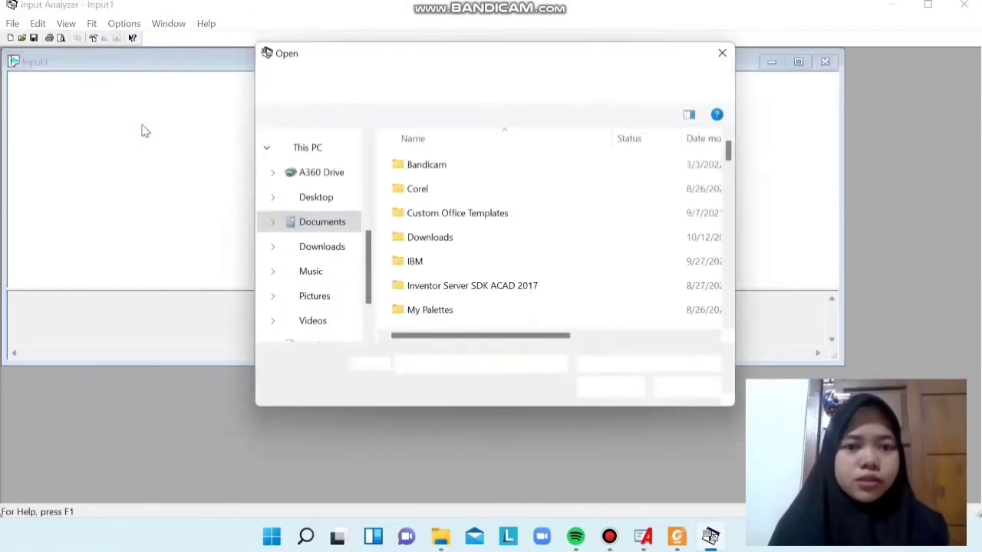
scroll(365, 277, down, 1)
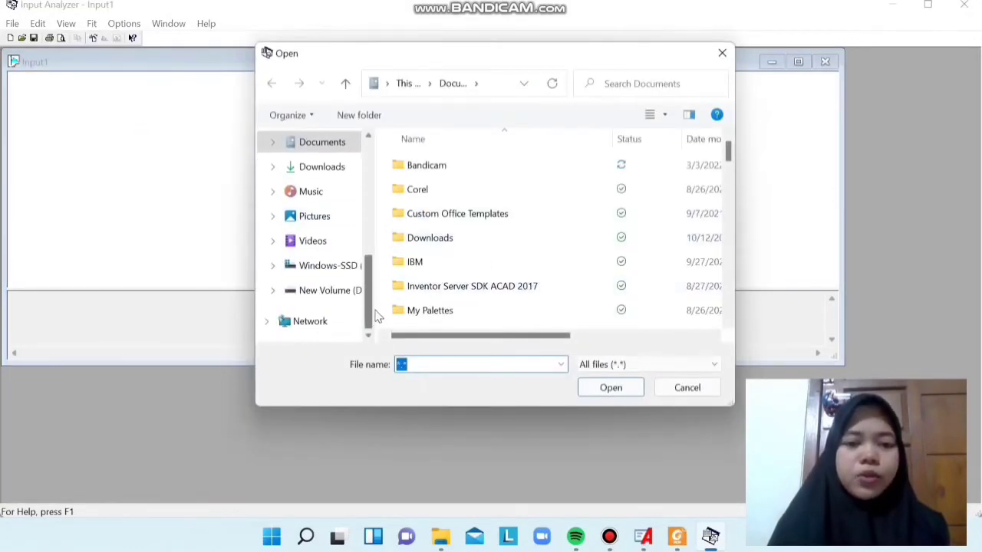
click(344, 289)
double_click(477, 306)
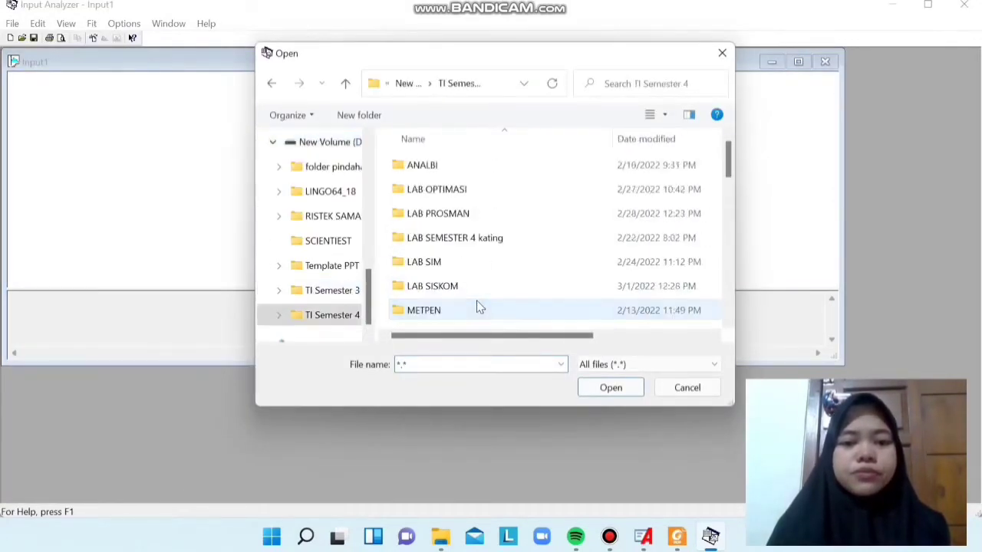
double_click(458, 285)
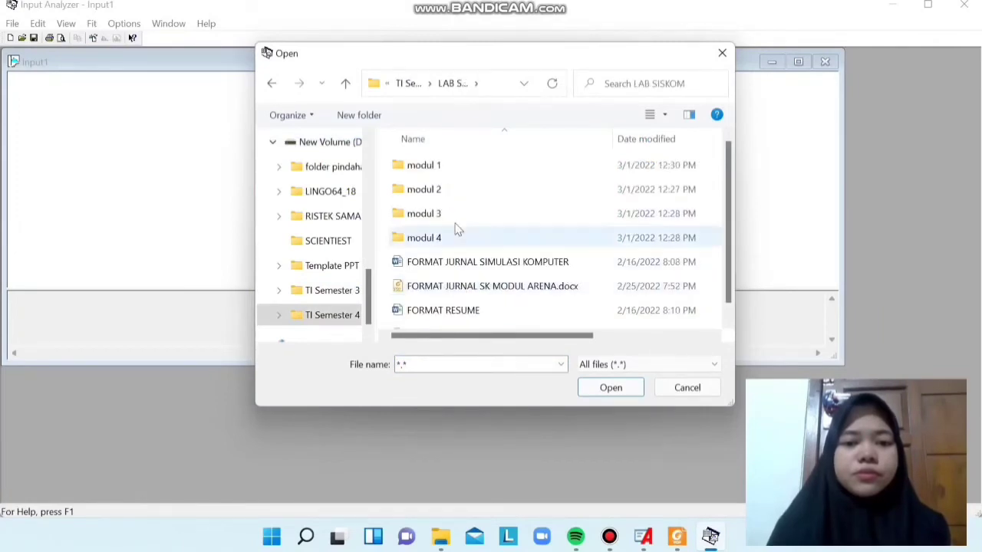
double_click(447, 167)
double_click(447, 167)
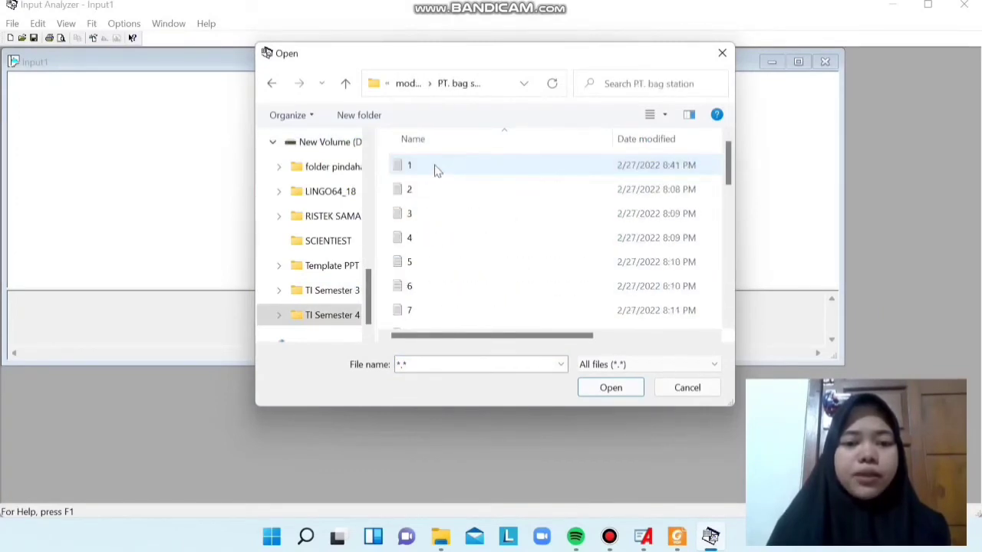
click(436, 170)
click(610, 389)
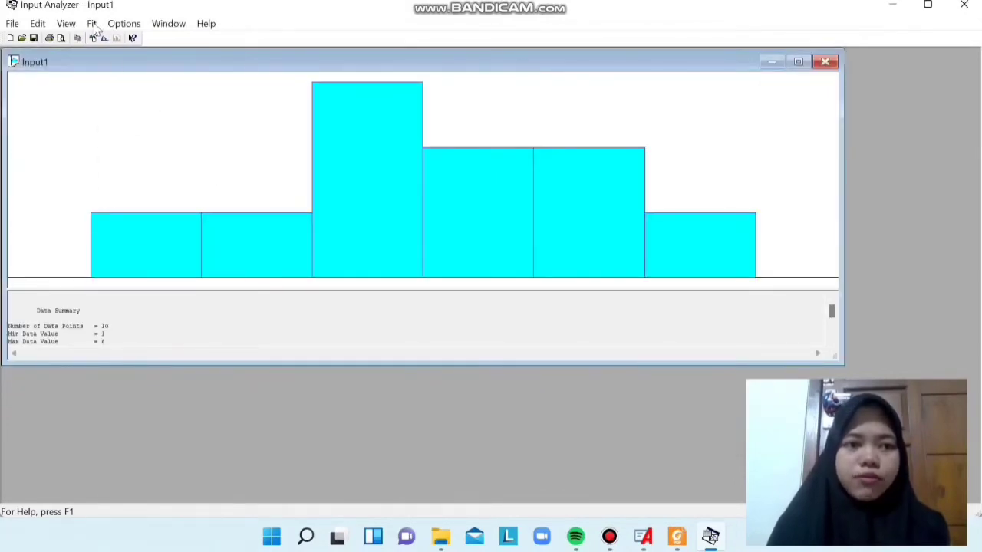
Fit all distributions to the data and copy the fitted expression NORM(3.6, 1.43) from the distribution summary
click(92, 24)
click(111, 227)
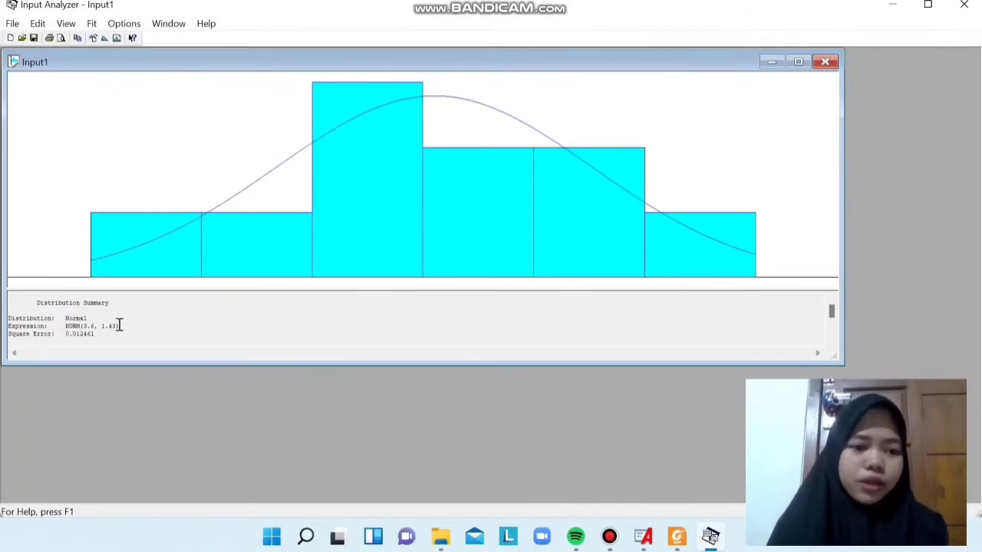
drag(119, 325, 80, 329)
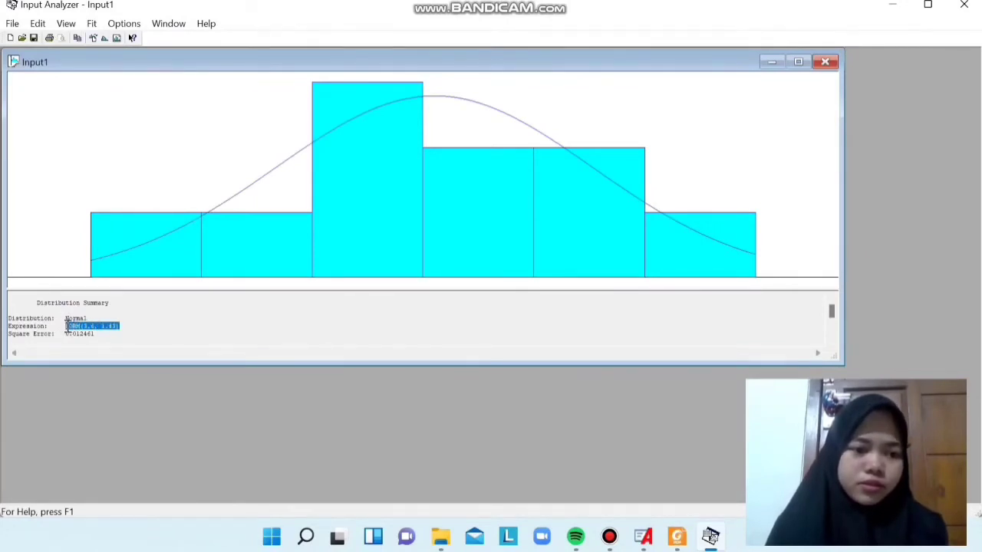
right_click(68, 326)
click(128, 377)
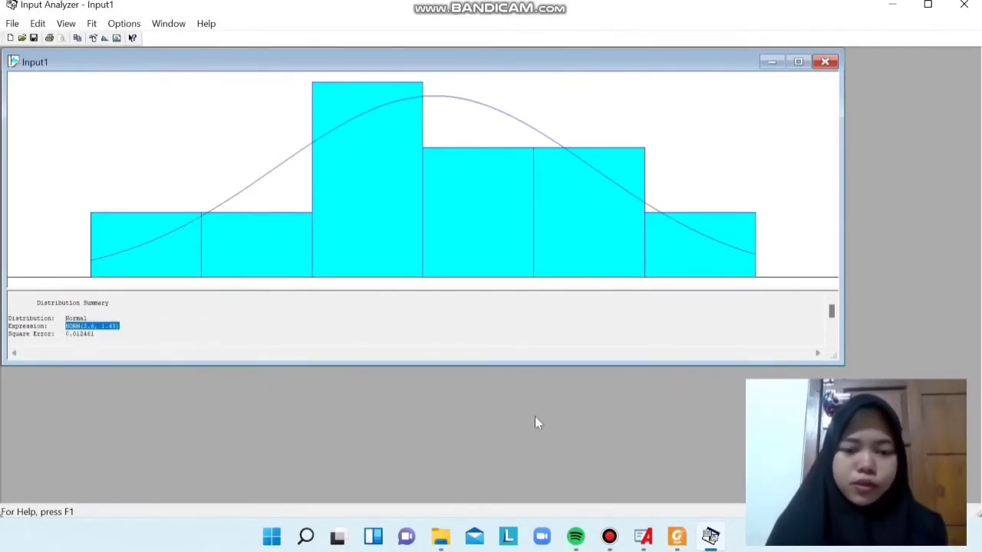
Switch back to Arena and set the Process 1 module's name to Pwenyortiran Bahan Baku
mouse_move(645, 533)
click(636, 503)
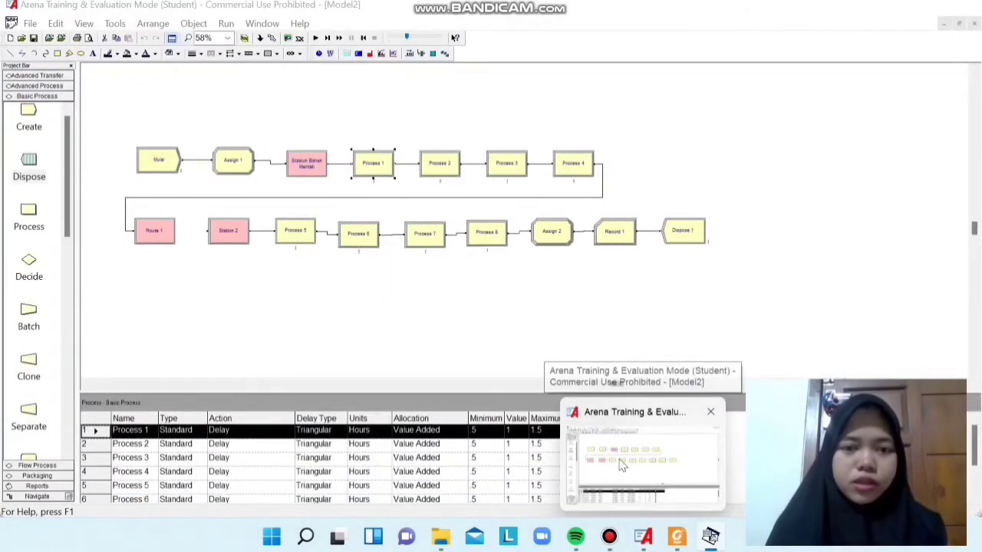
double_click(377, 165)
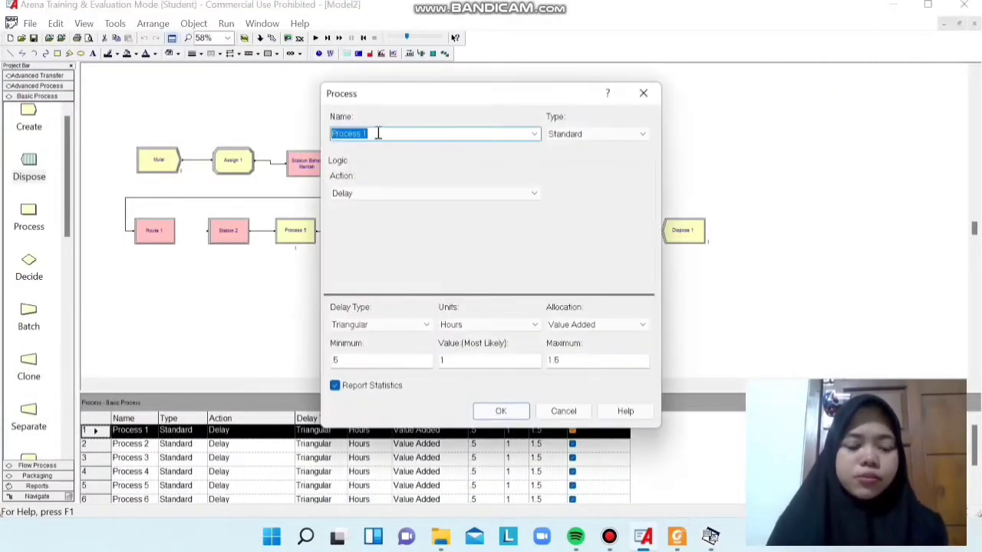
text(Pwenyortiran Bahan Baku)
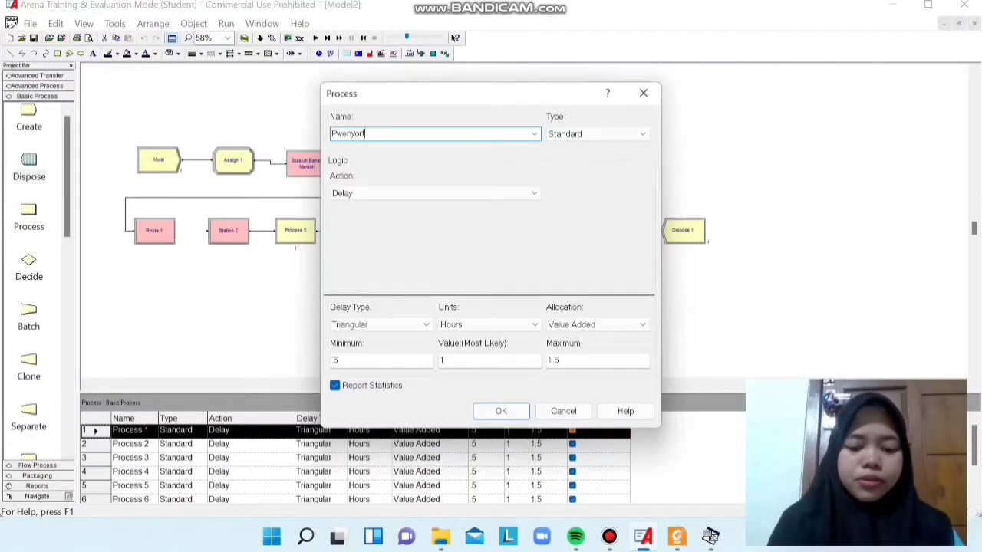
Set the process delay type to Expression in Minutes with the expression NORM(3.6, 1.43), and accept the module's settings
click(418, 326)
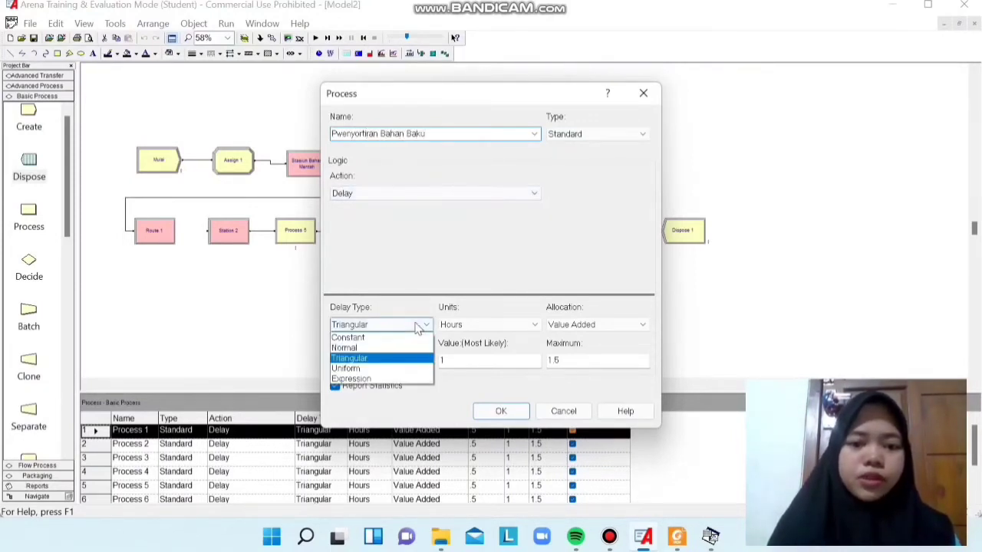
click(400, 379)
click(534, 326)
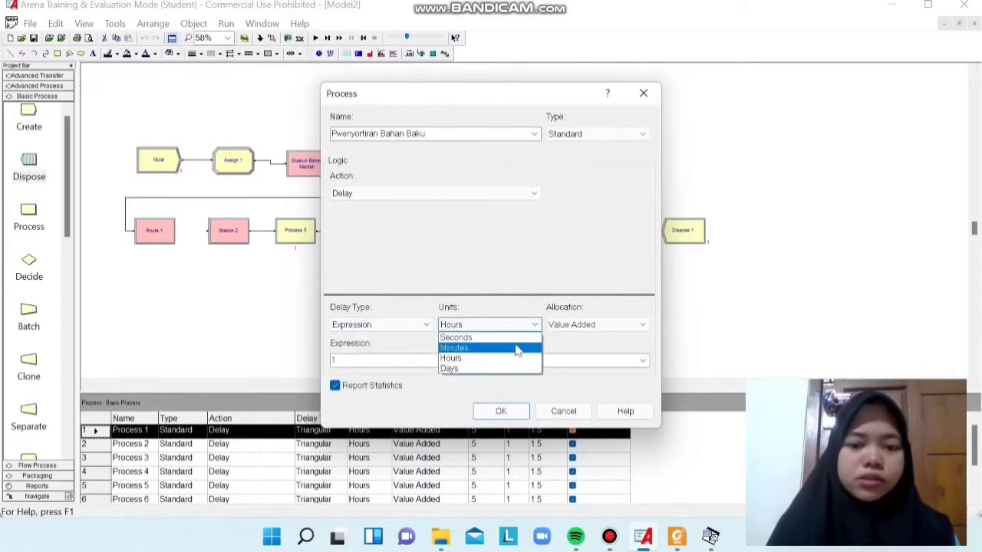
click(519, 346)
double_click(479, 361)
text(NORM(8.6, 1.43))
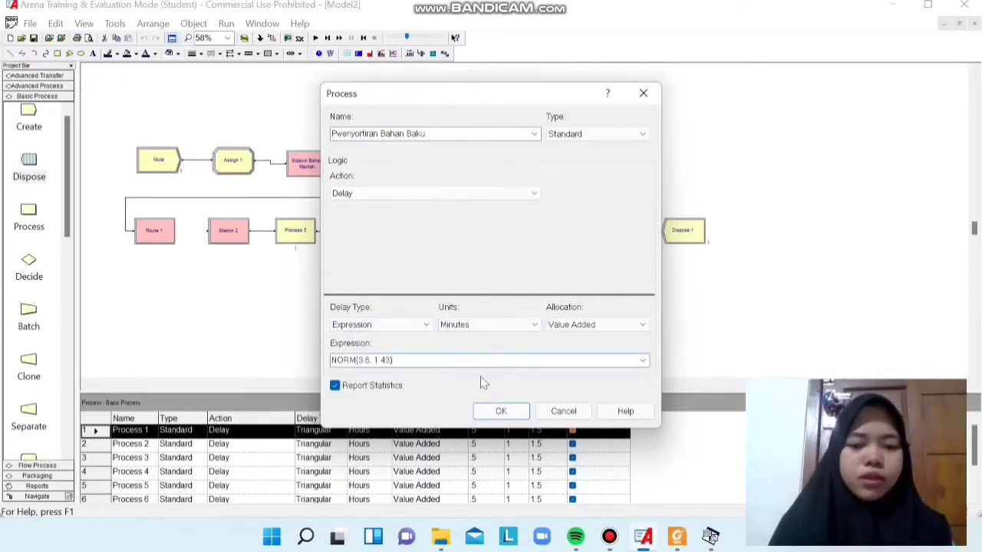
click(497, 412)
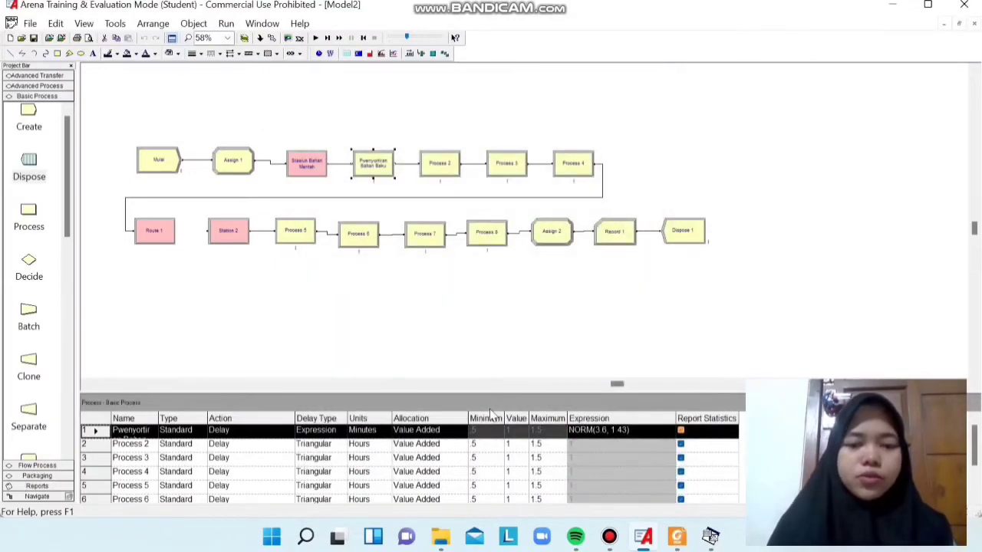
Switch to Input Analyzer and create a new input document for the second process's data
double_click(442, 173)
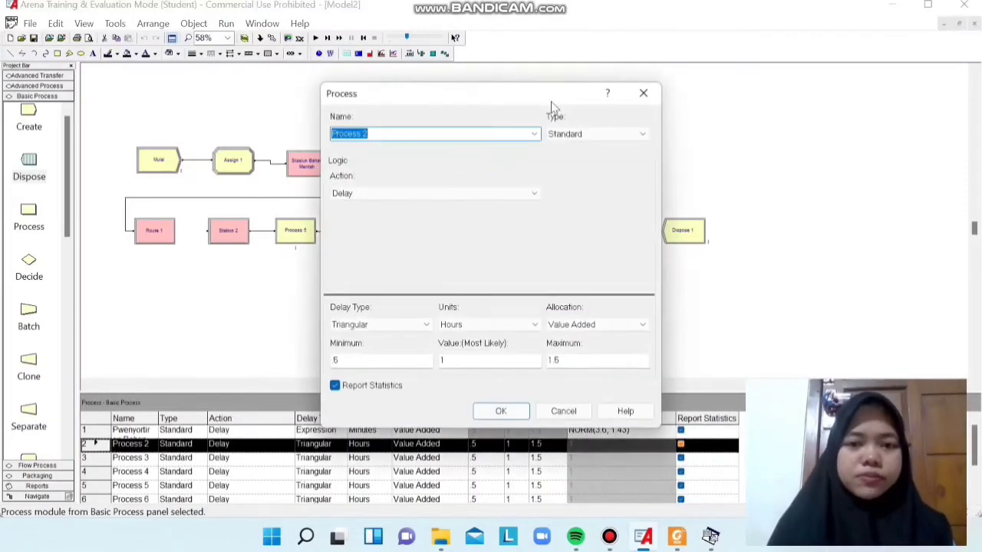
click(643, 94)
click(123, 24)
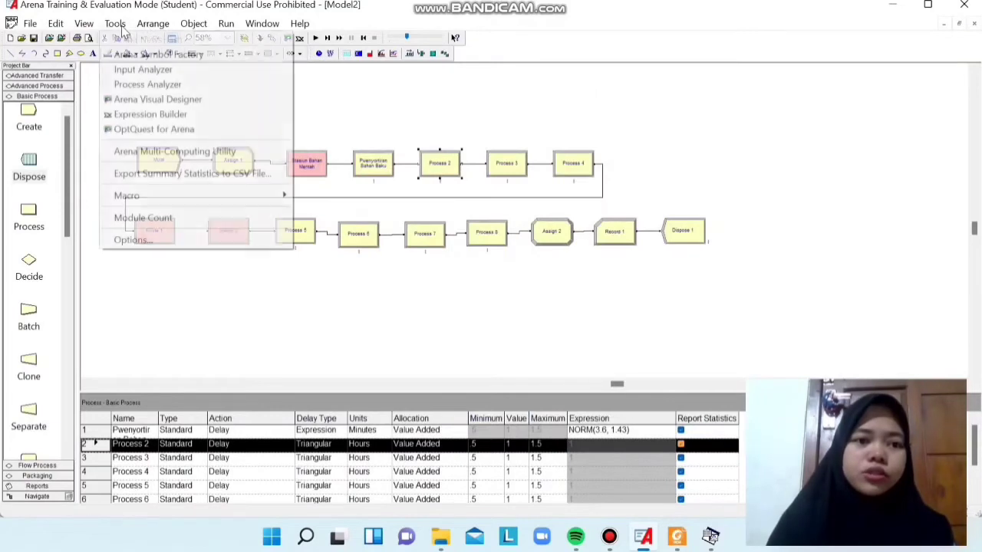
click(146, 73)
click(11, 23)
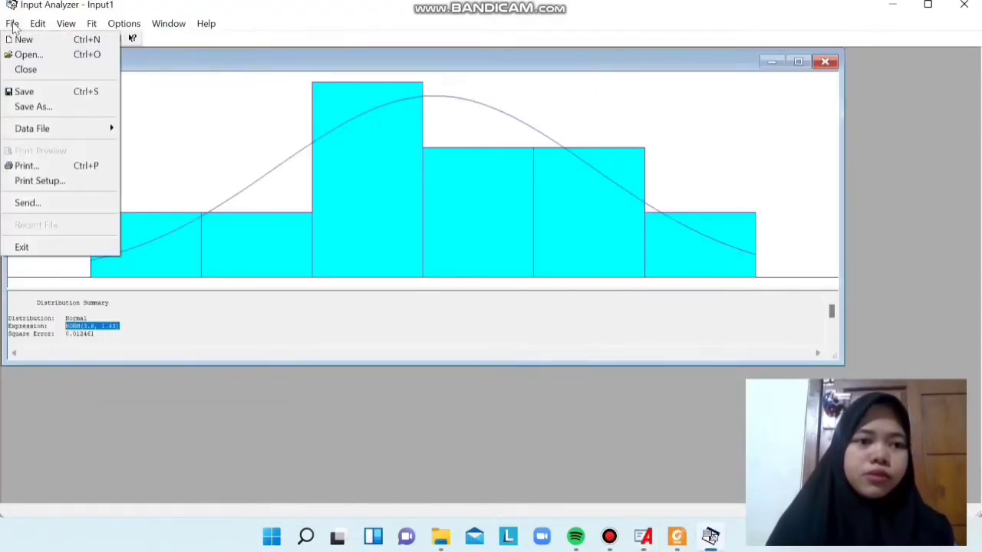
click(22, 38)
Load the existing data file 2 from the PT. bag station folder into the new input document
click(12, 24)
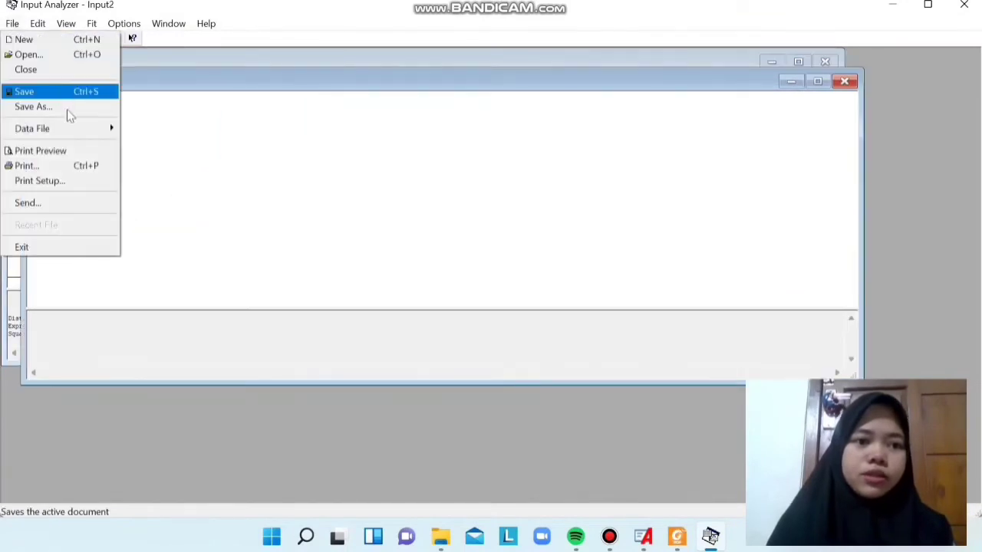
mouse_move(72, 129)
click(138, 130)
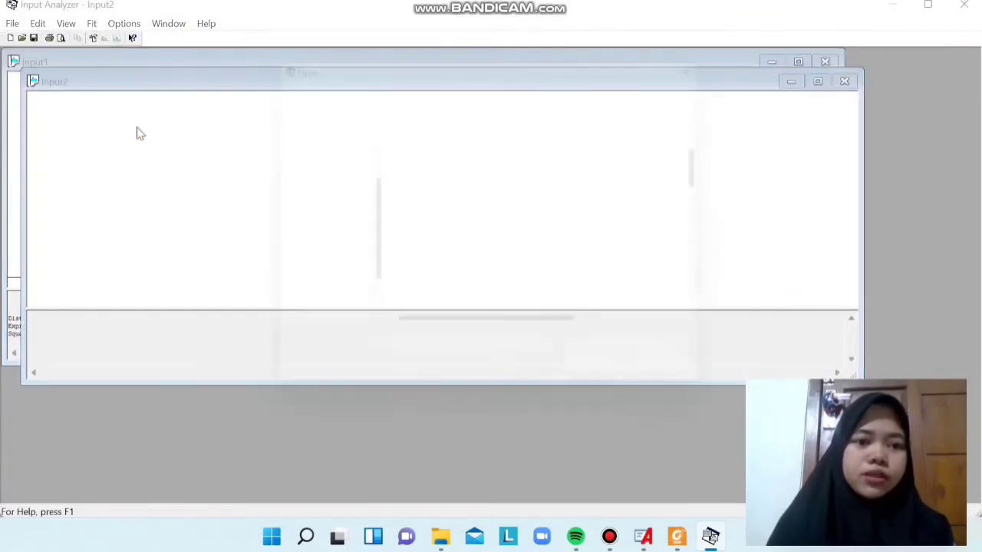
click(459, 192)
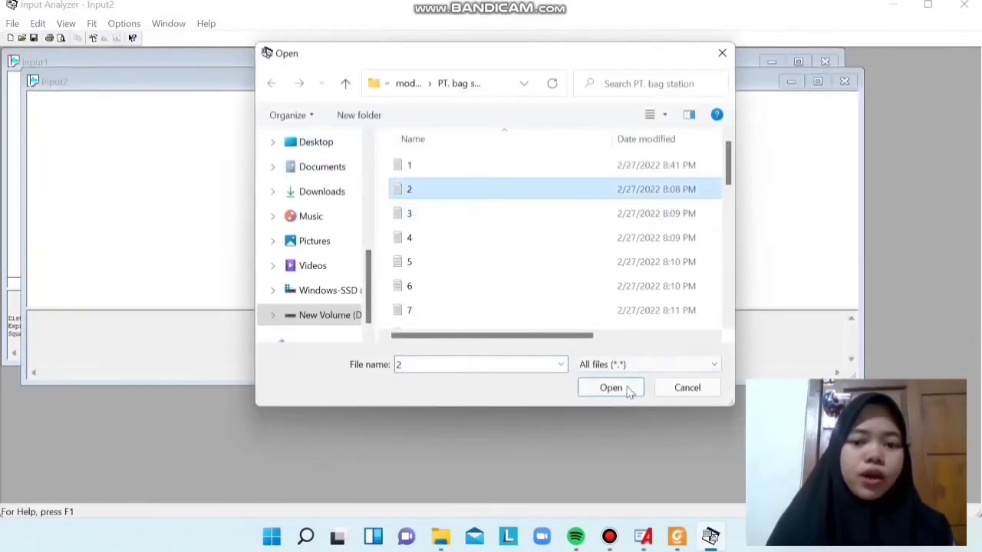
click(627, 389)
Fit all distributions to the data and copy the fitted expression 0.5 + WEIB(1.58, 2.13) from the distribution summary
click(91, 24)
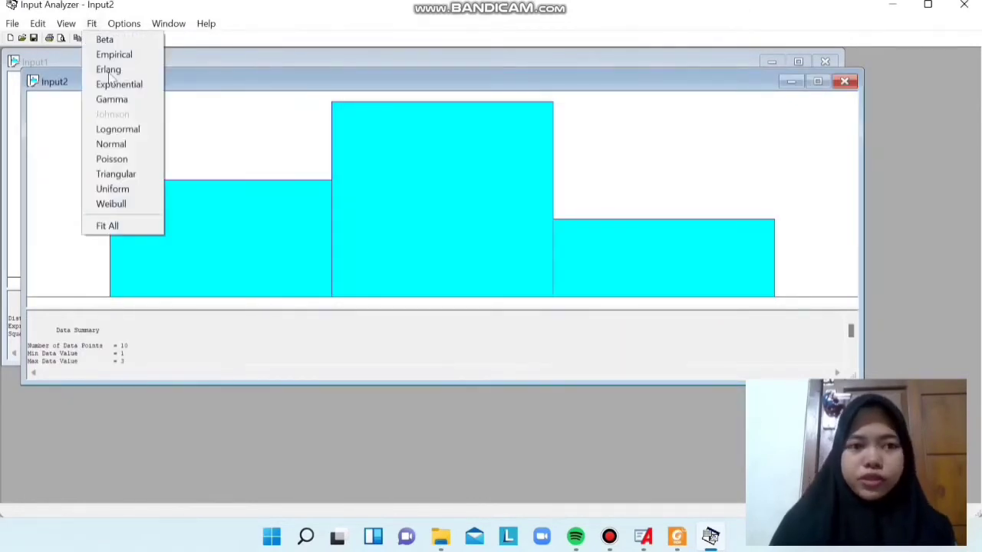
click(147, 227)
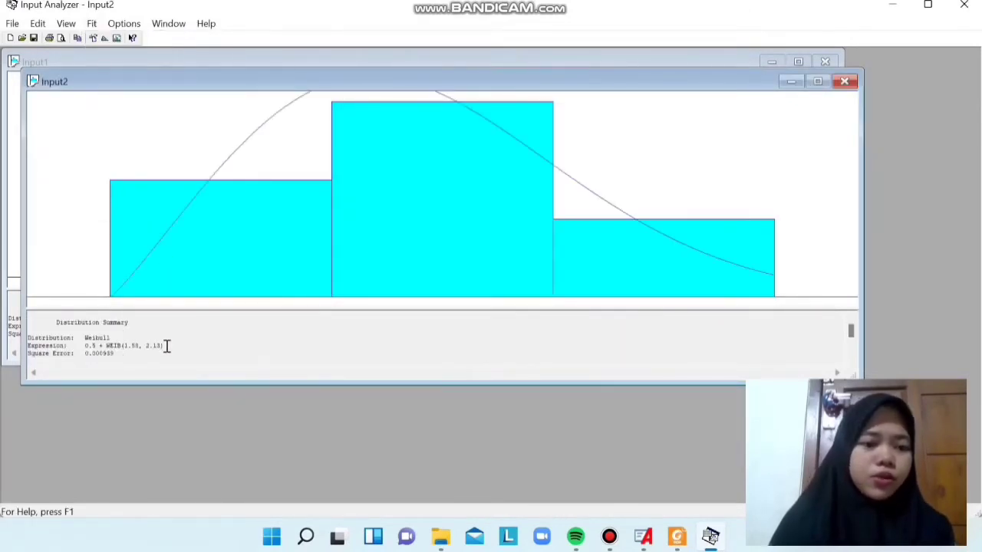
drag(165, 345, 97, 345)
right_click(89, 351)
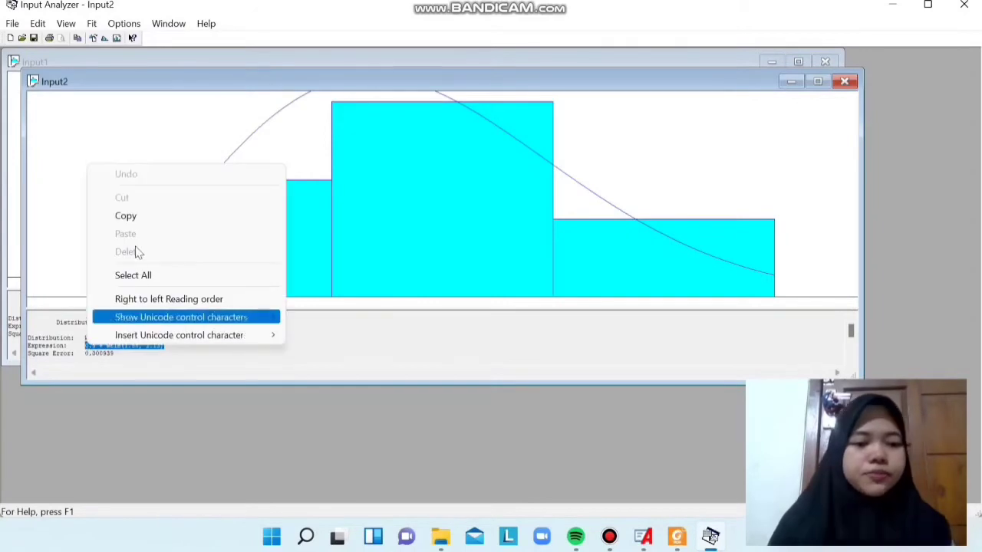
click(131, 215)
Switch back to Arena and set the Process 2 module's name to Menyiapkan Paperbag, checking the activity table in the PDF
mouse_move(646, 545)
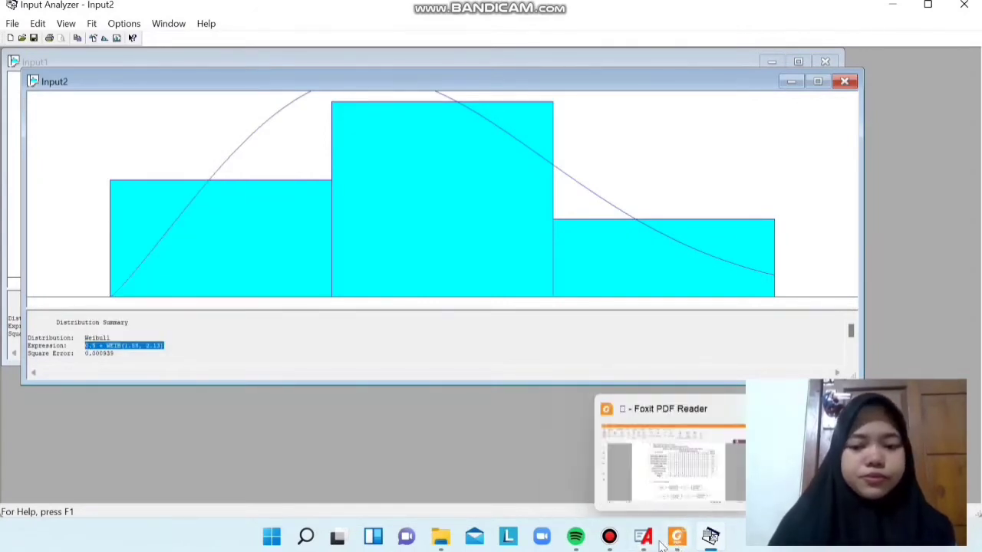
click(641, 486)
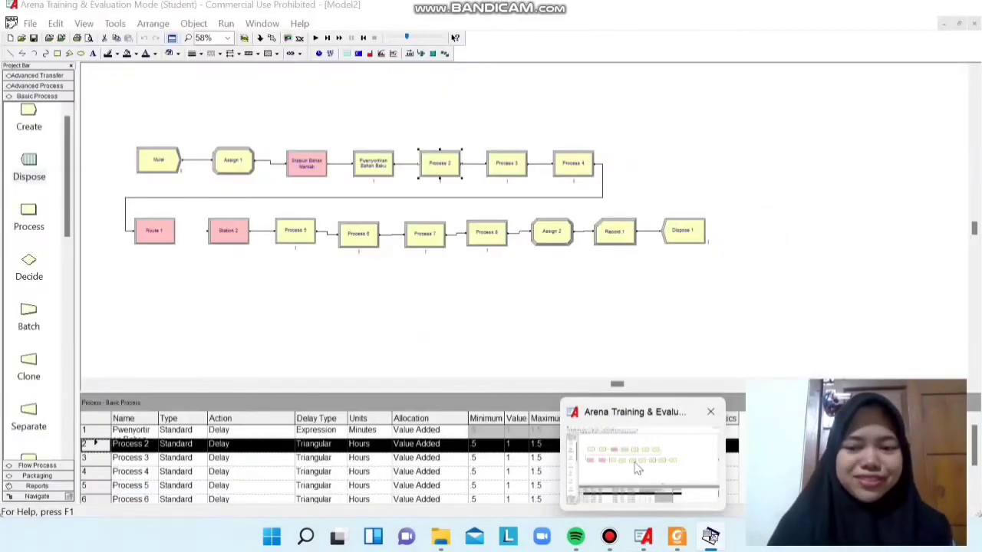
double_click(445, 170)
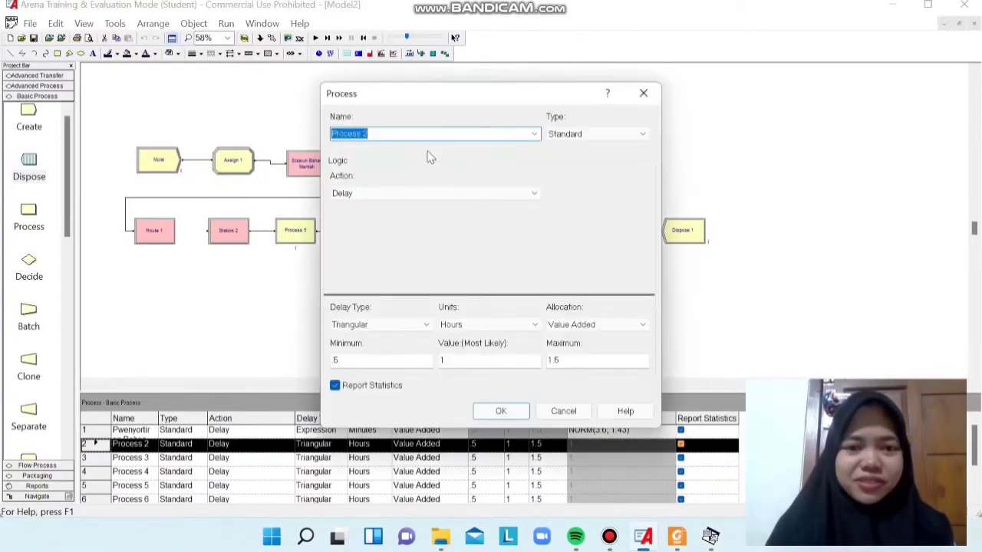
click(667, 499)
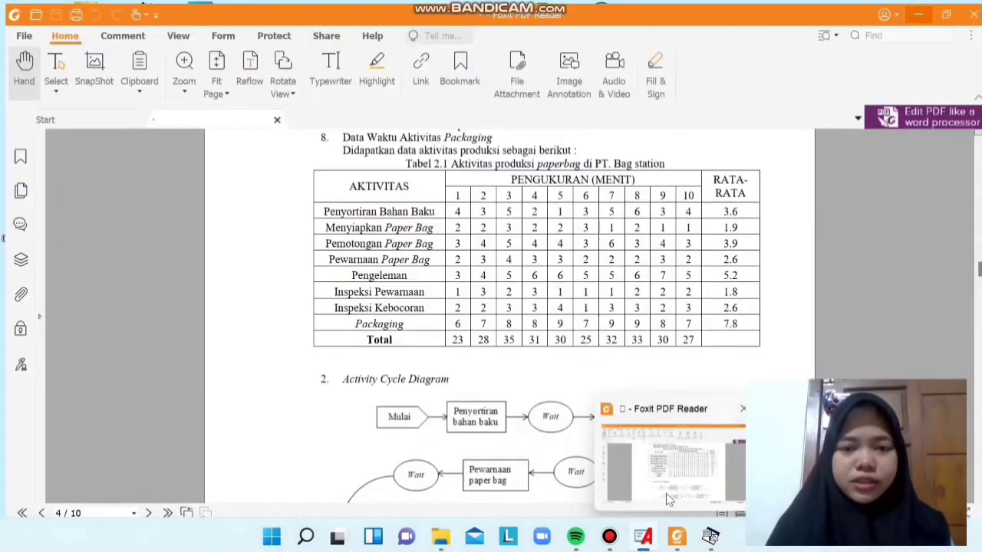
text(M)
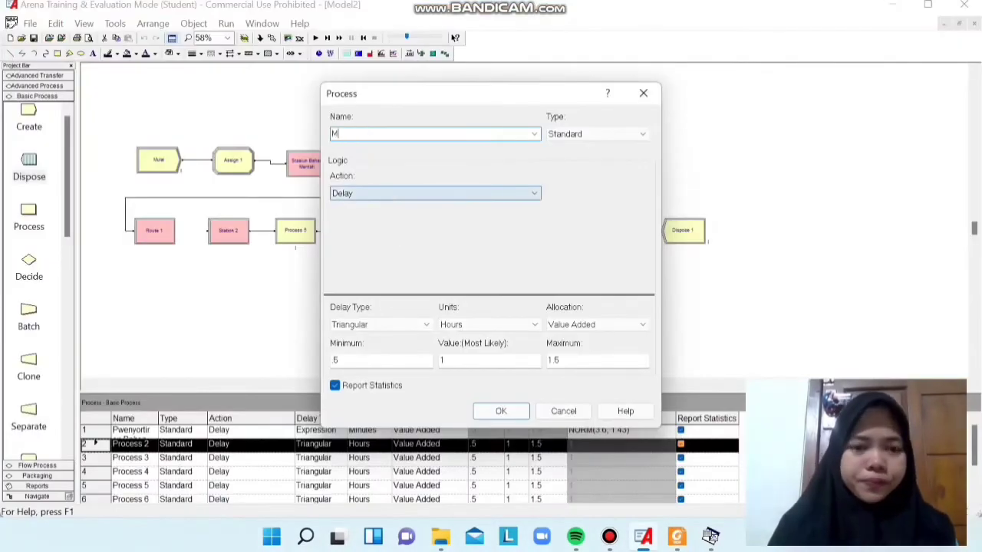
text(enyiapkan )
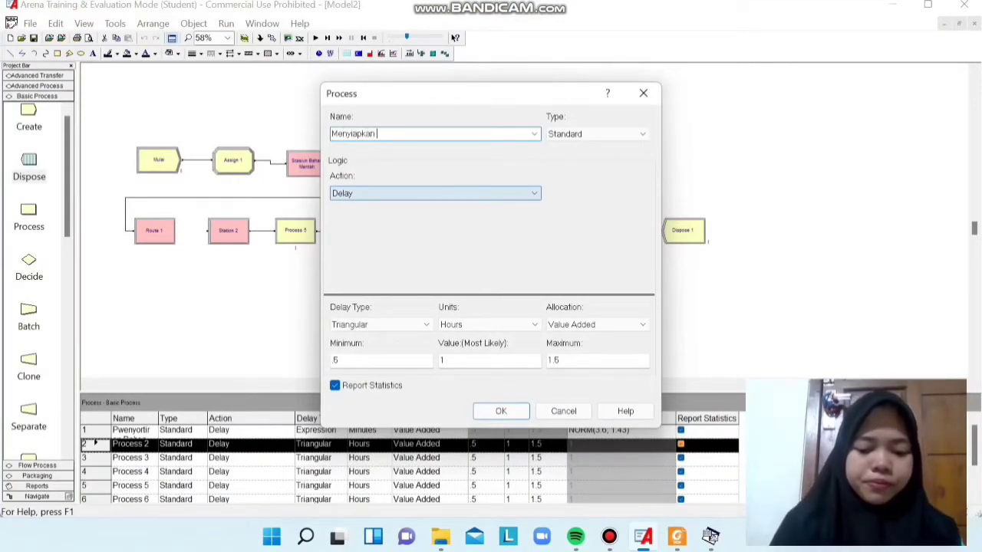
text(paperbag)
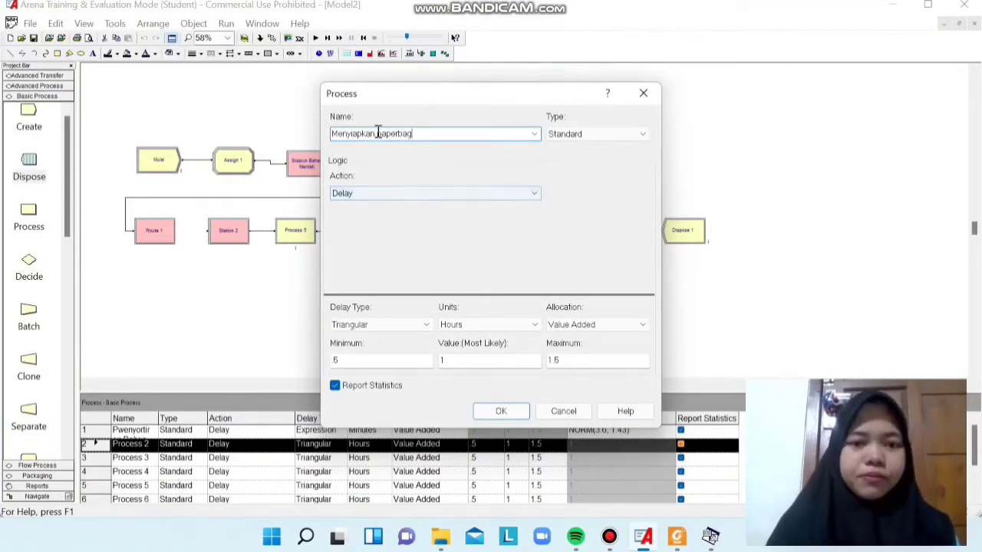
click(376, 134)
key(Delete)
text(P)
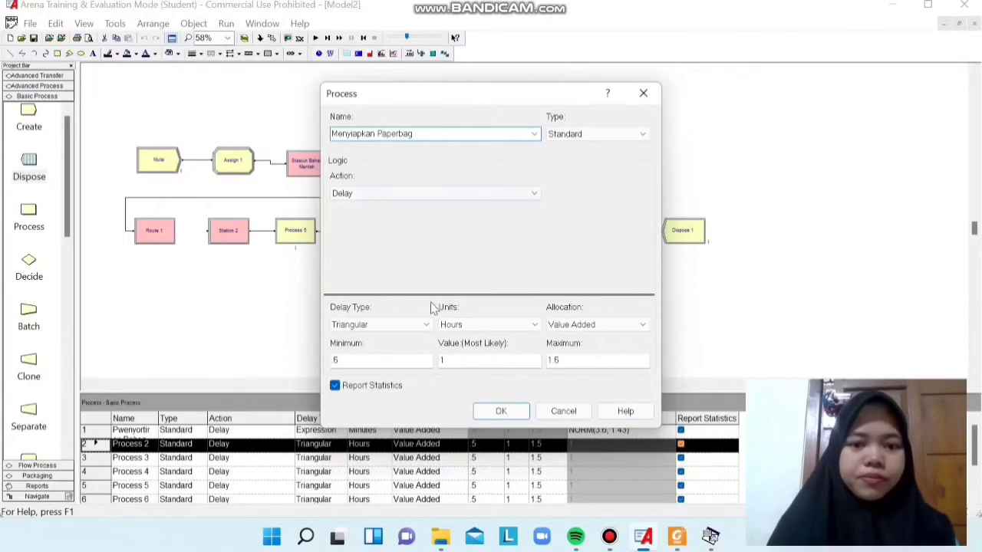
Set the process delay type to Expression in Minutes with the expression 0.5 + WEIB(1.58, 2.13), and accept the module's settings
click(423, 324)
click(421, 381)
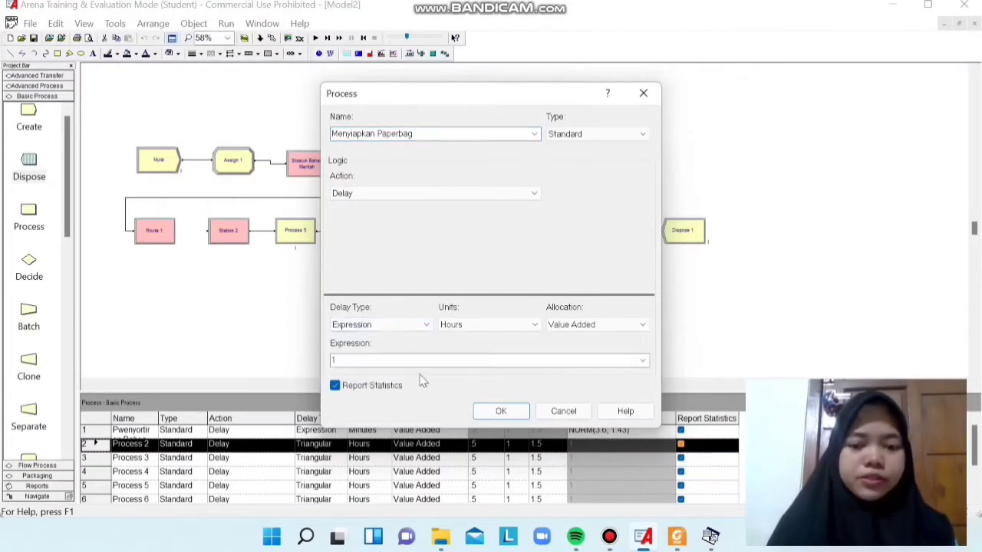
click(530, 325)
click(515, 345)
click(497, 362)
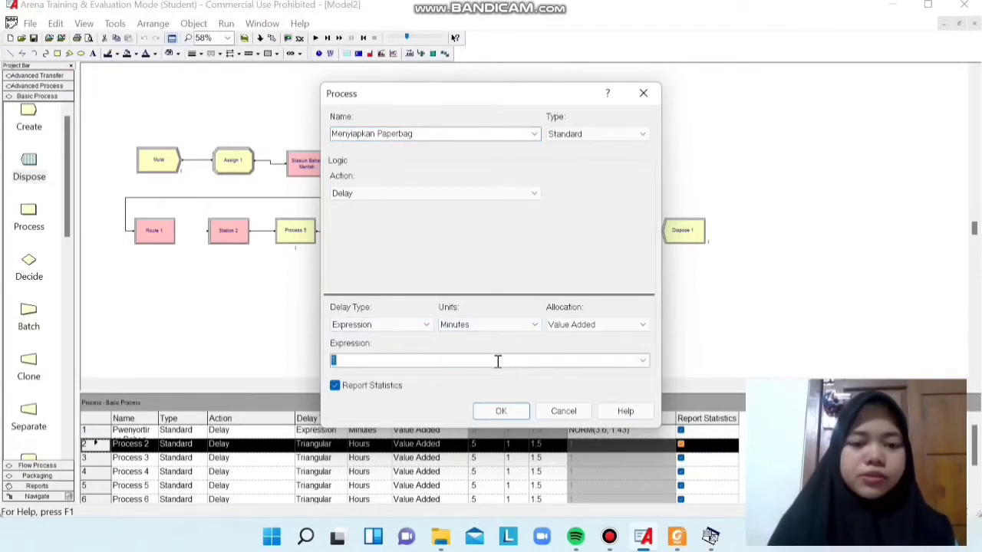
key(ctrl+v)
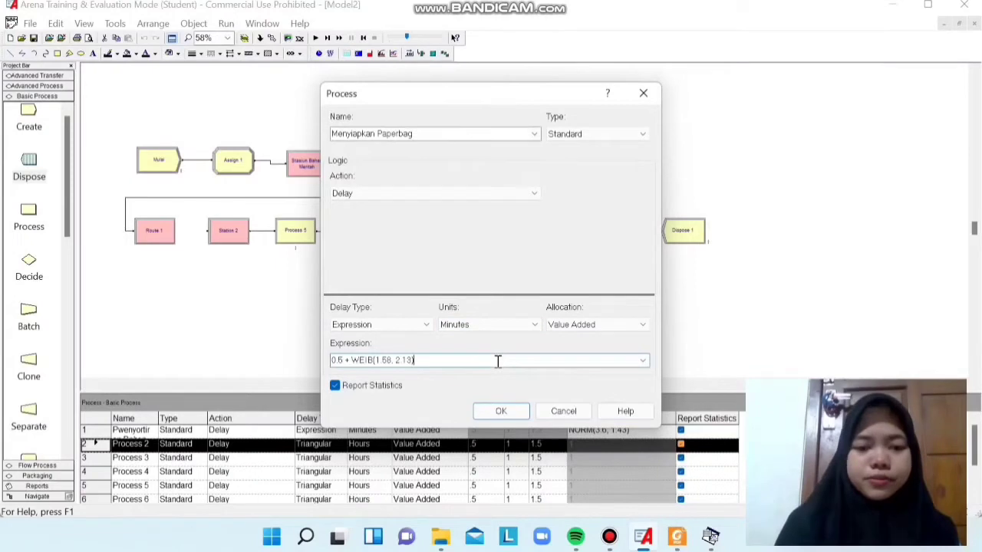
click(503, 412)
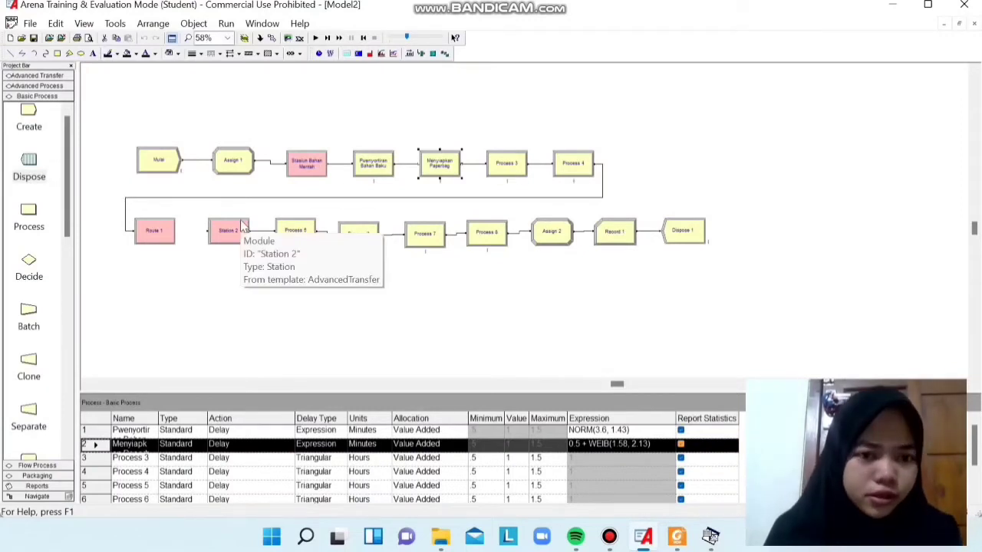
Open the Route 1 module's settings and set its name to Menuju Stasiun 2
double_click(155, 231)
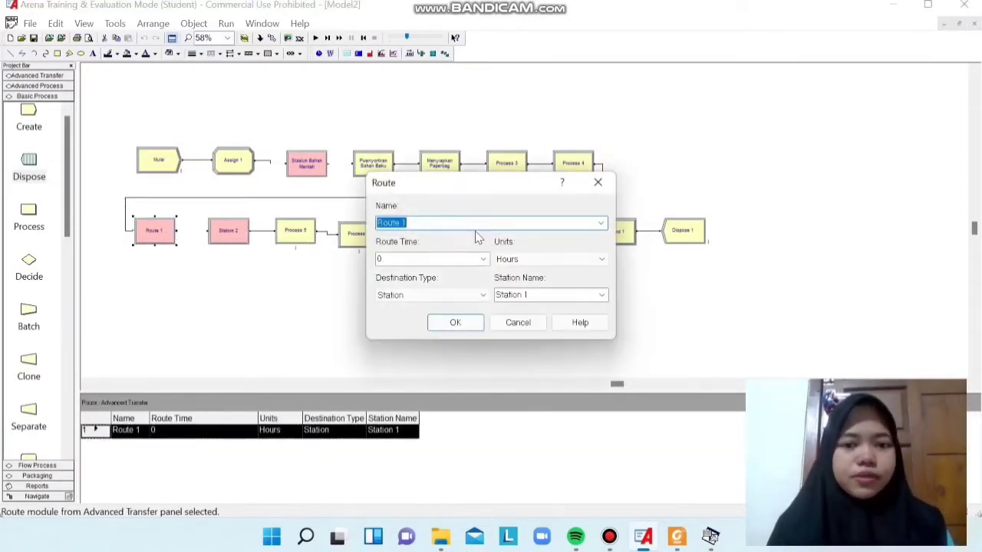
key(Tab)
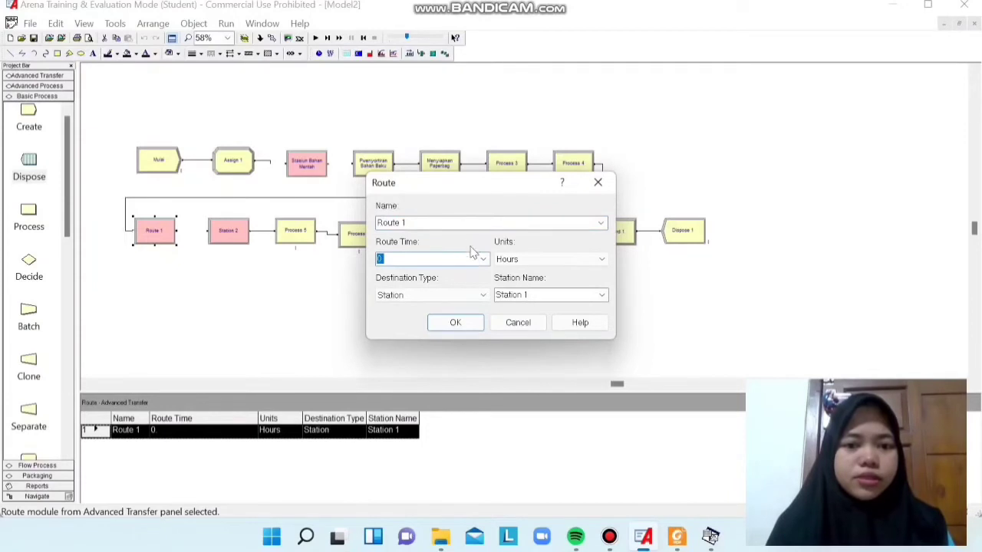
click(458, 221)
text(Menuju Stasiun)
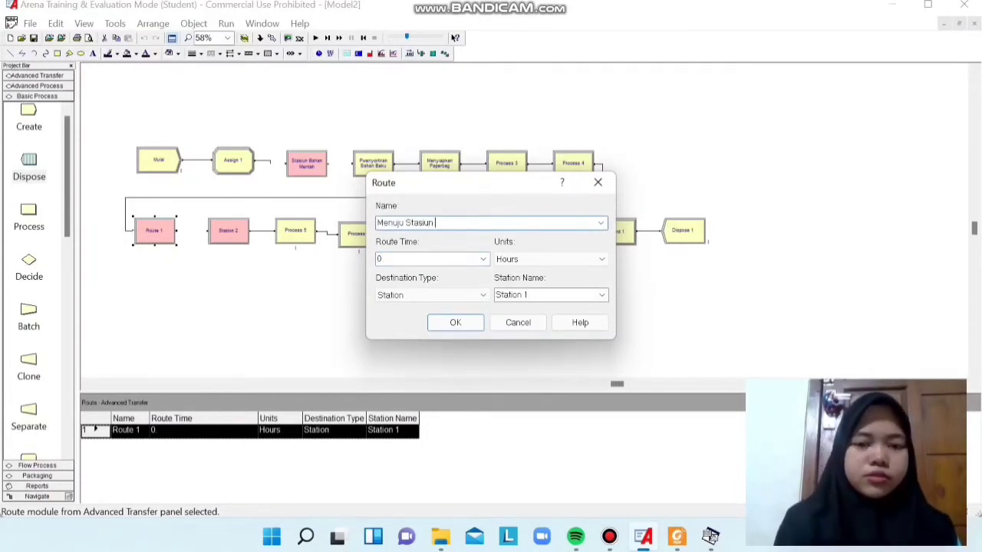
text( 2)
Set the route time to 1 minute with Station 2 as the destination station, and accept the route's settings
click(467, 262)
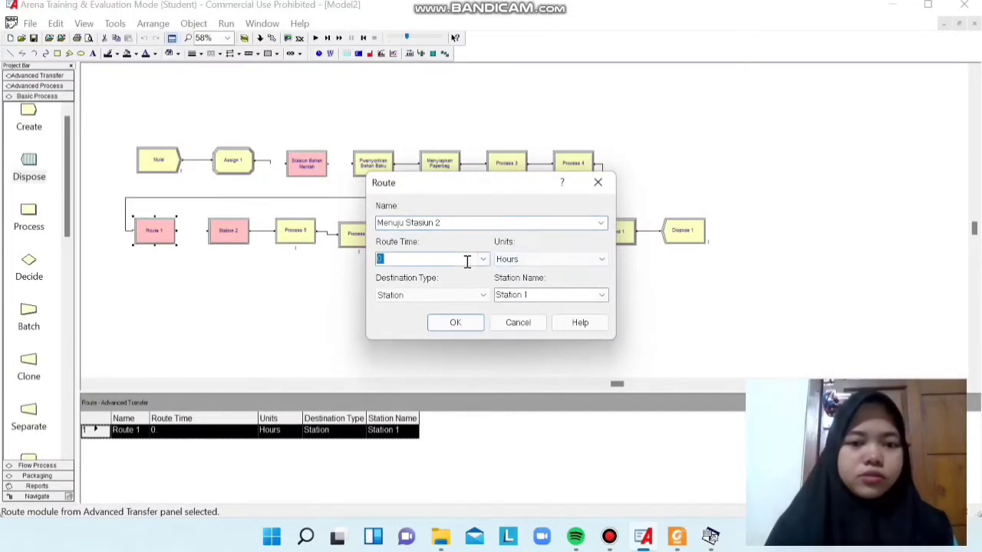
click(553, 261)
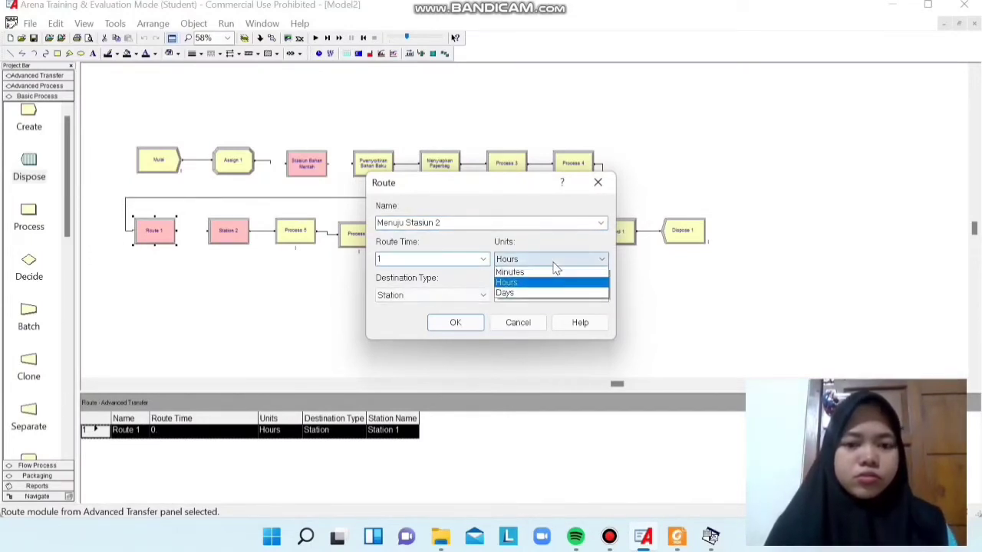
click(545, 285)
click(560, 295)
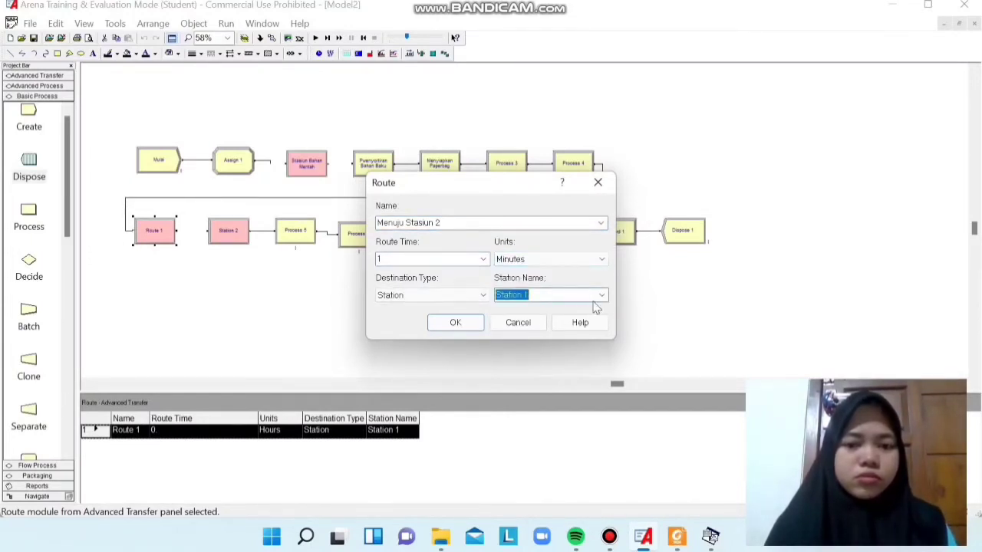
click(601, 295)
click(583, 319)
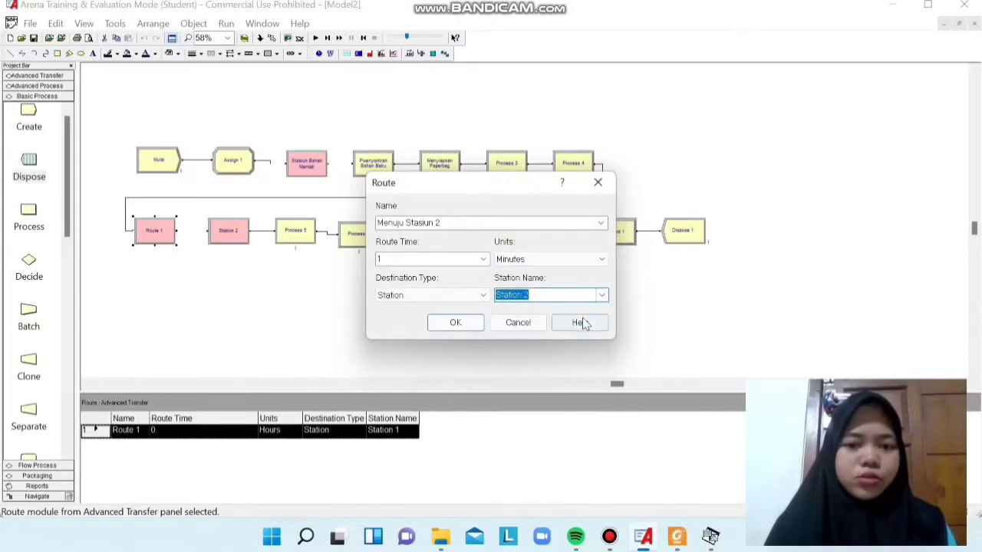
click(478, 328)
Rename the Station 2 module as Stasiun Bahan Jadi and accept its settings
double_click(222, 230)
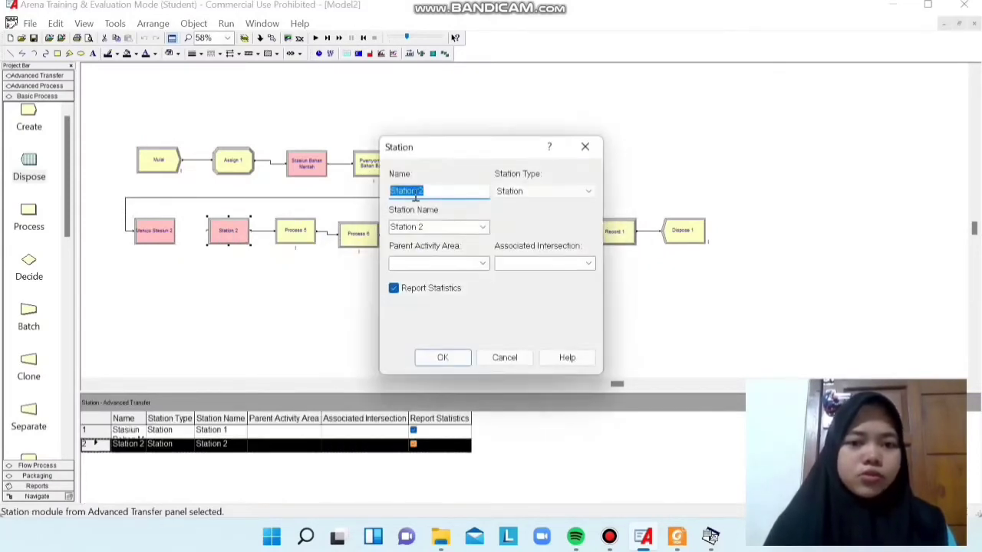
text(Stasiu)
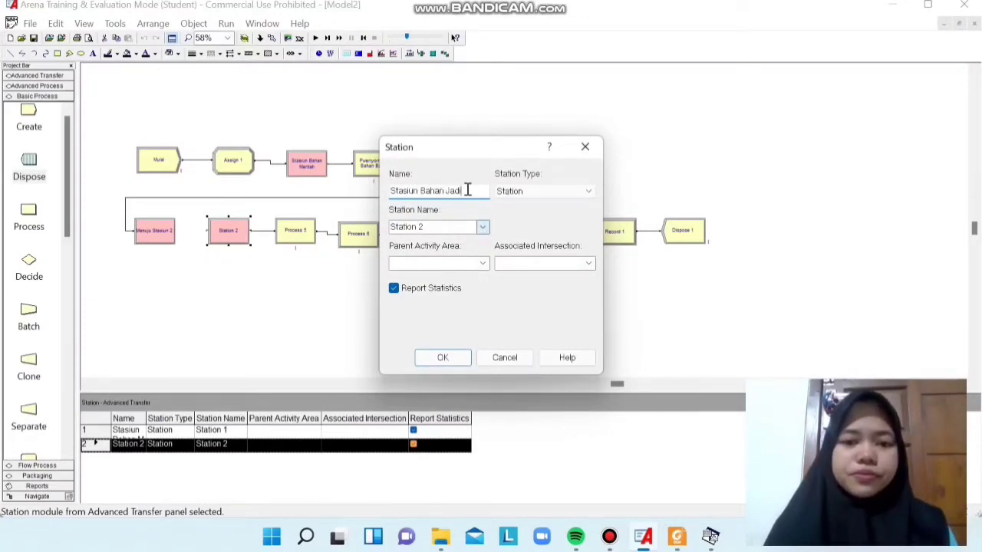
click(442, 357)
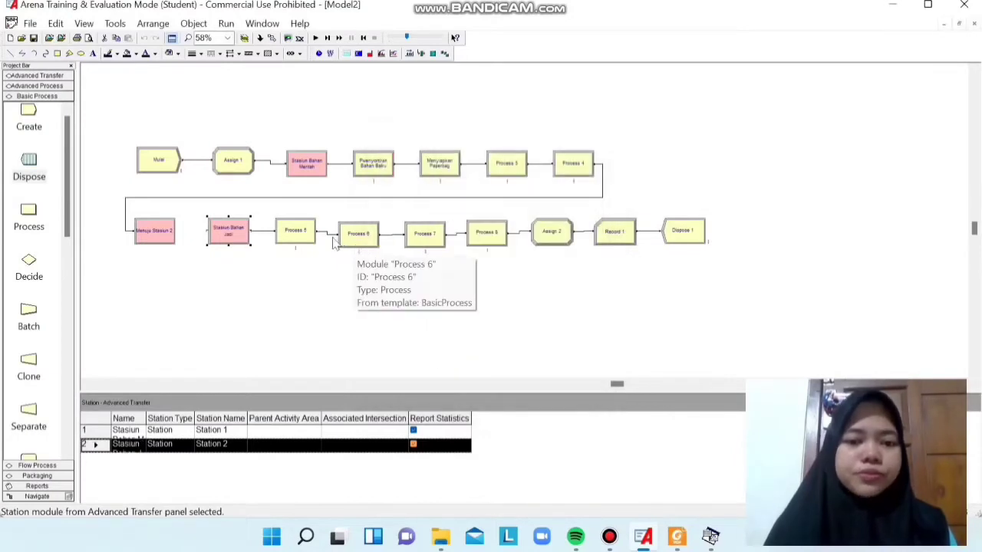
Add an Entity Picture assignment using Picture.Van to the Assign 2 module and accept its settings
double_click(557, 231)
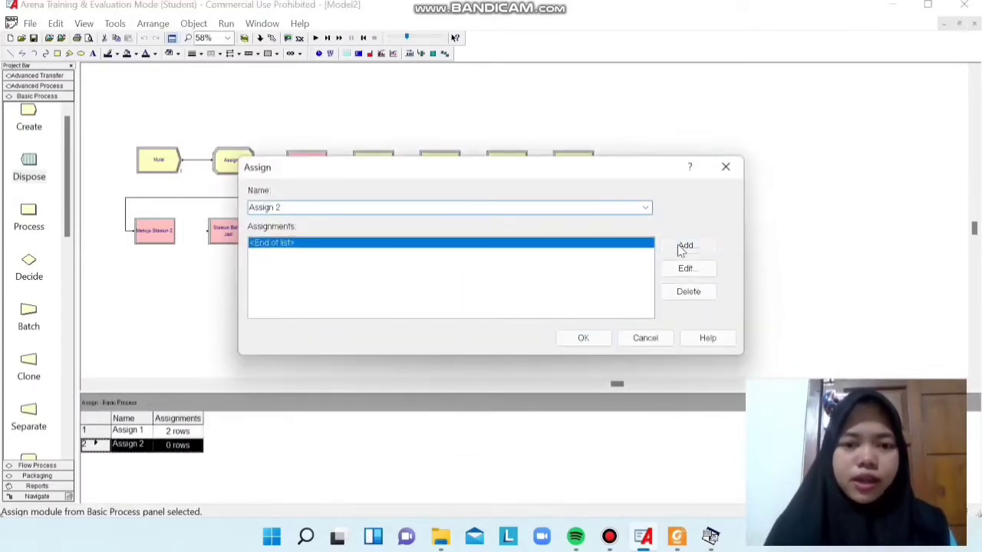
click(685, 245)
click(414, 242)
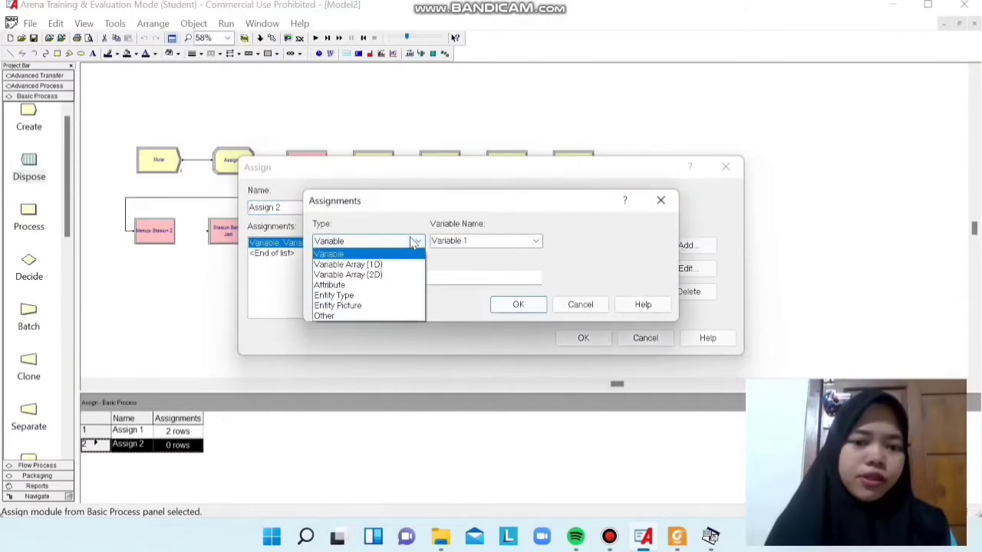
click(406, 305)
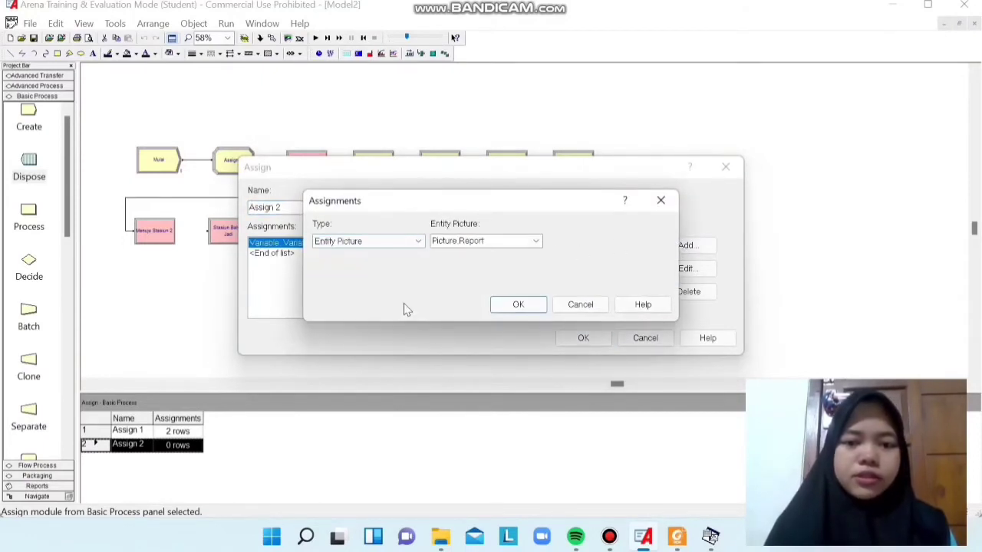
click(534, 242)
click(530, 285)
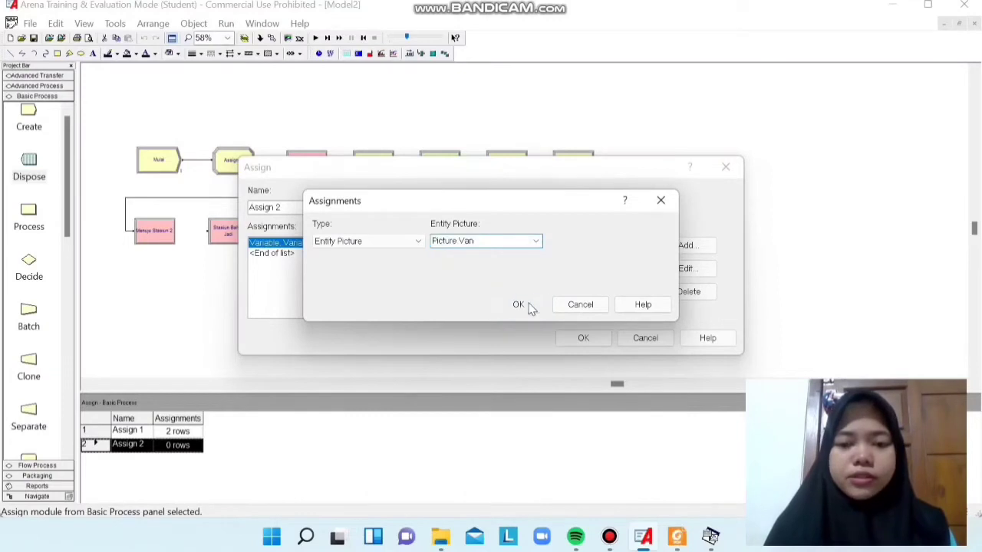
click(522, 305)
click(583, 338)
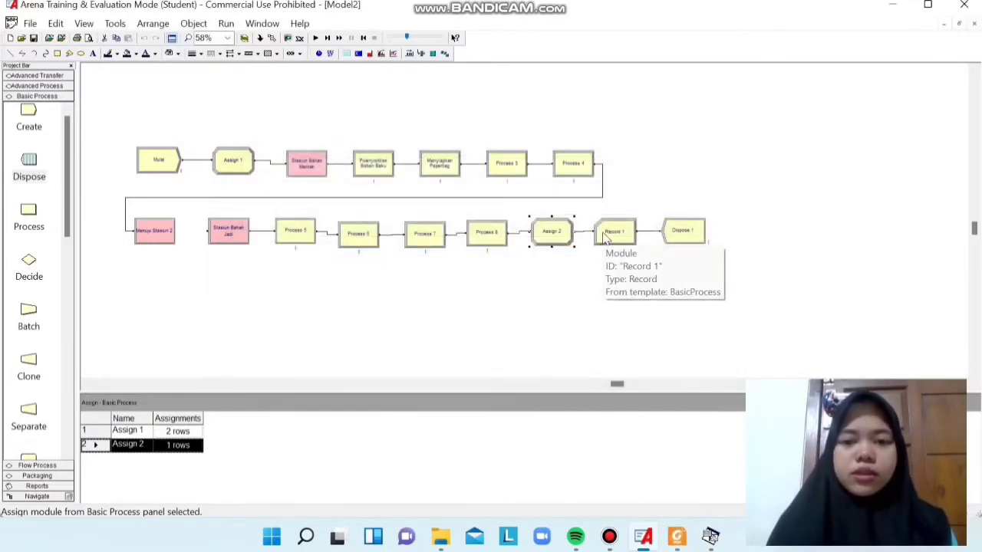
Add a Count statistic with value 1 and counter name Waktu Total to the Record 1 module, and accept its settings
double_click(614, 232)
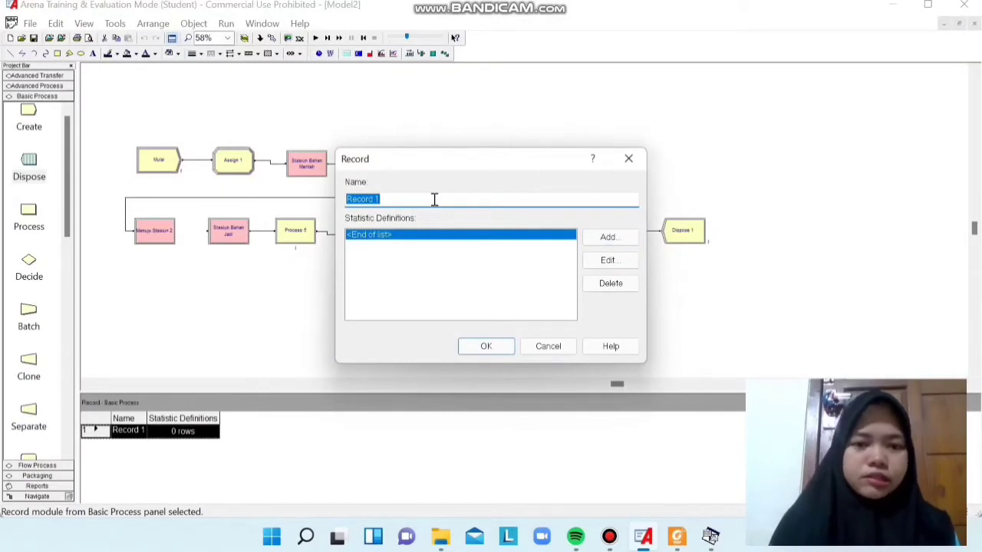
click(607, 237)
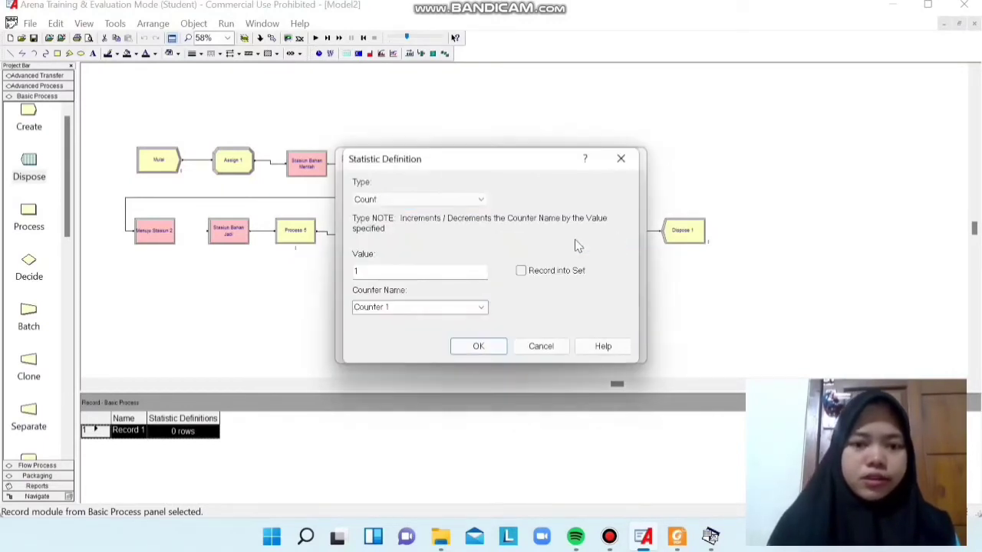
click(437, 309)
text(Waktu Total)
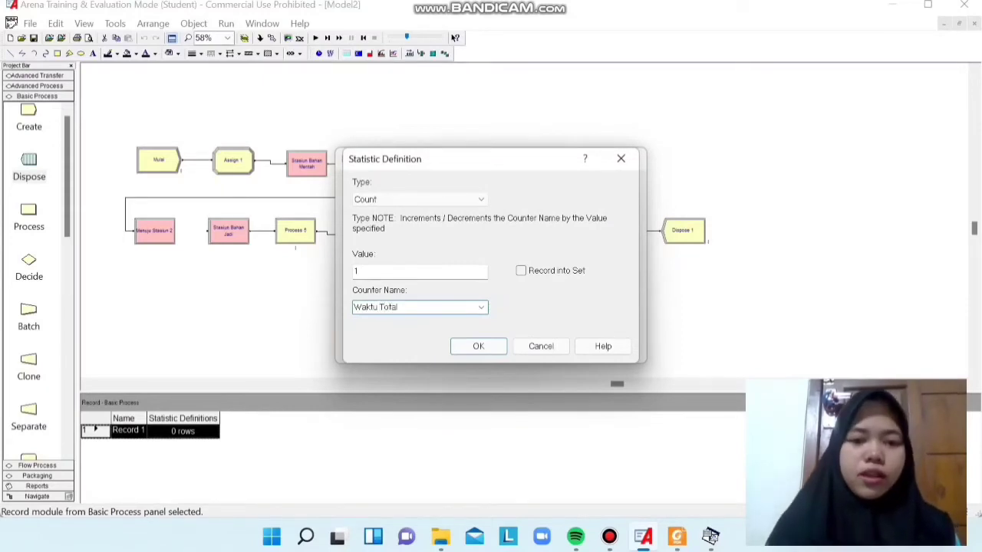
click(479, 346)
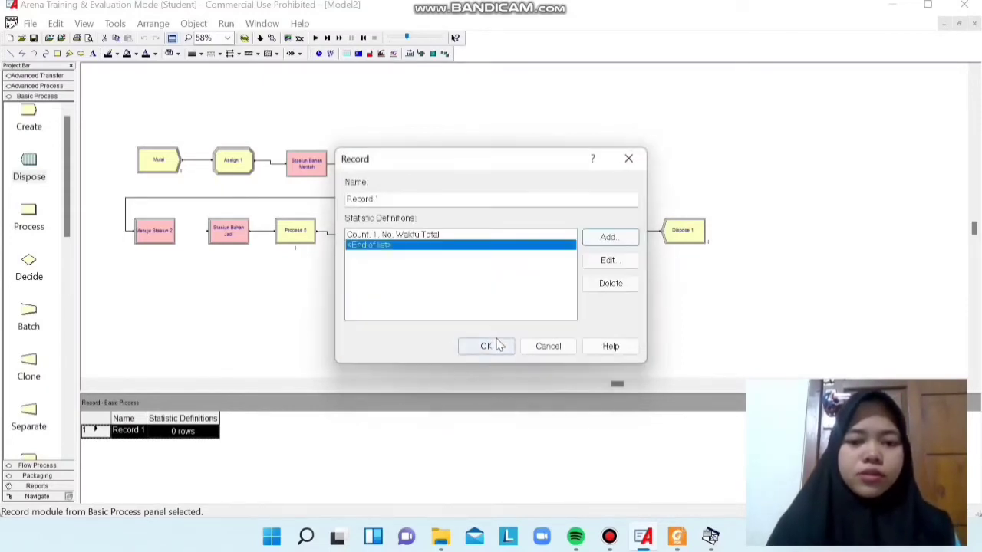
click(495, 344)
Rename the Dispose 1 module as Simpan Gudang and accept its settings
double_click(670, 234)
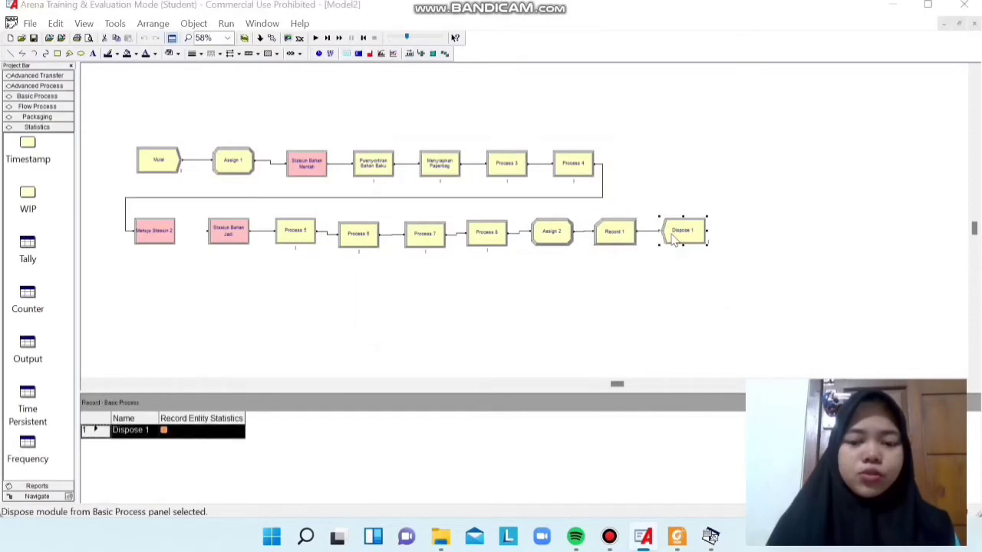
text(Simpan)
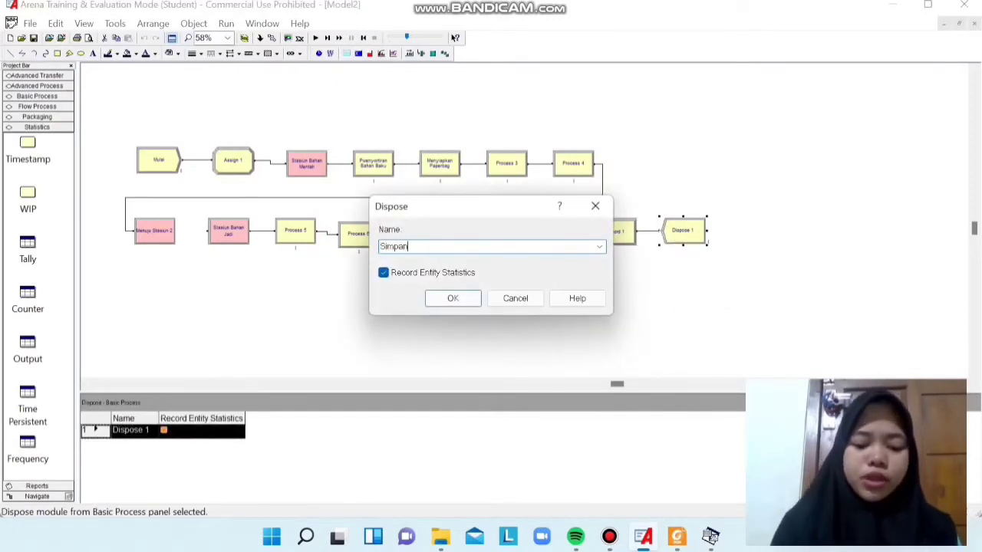
text( Gudang)
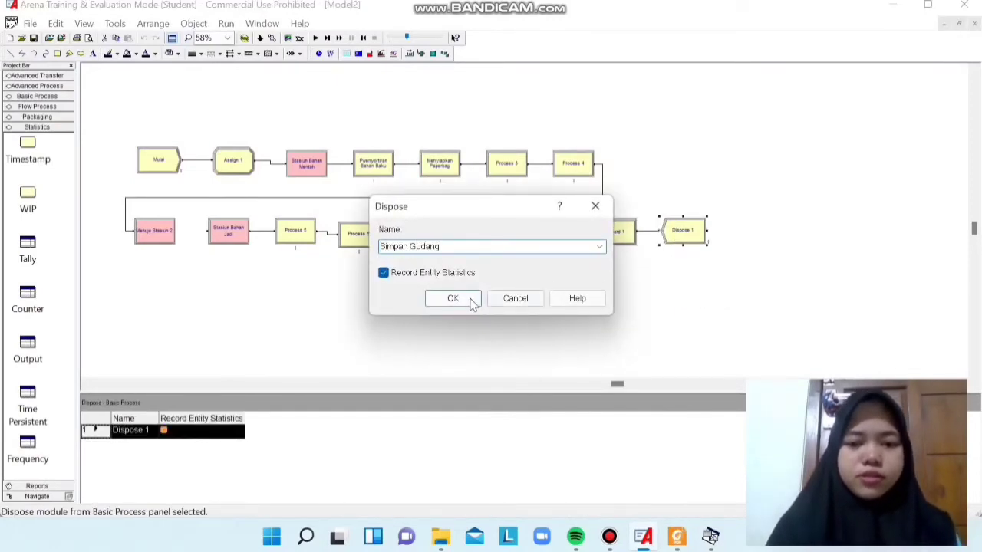
click(452, 298)
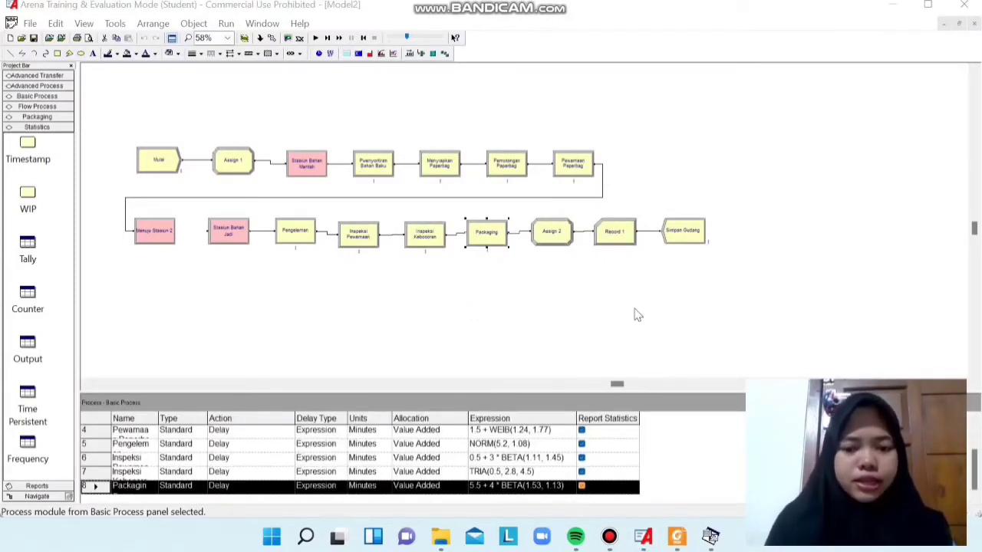
Switch to Input Analyzer to review the fitted distribution windows, and return to the Arena model
mouse_move(711, 535)
click(701, 499)
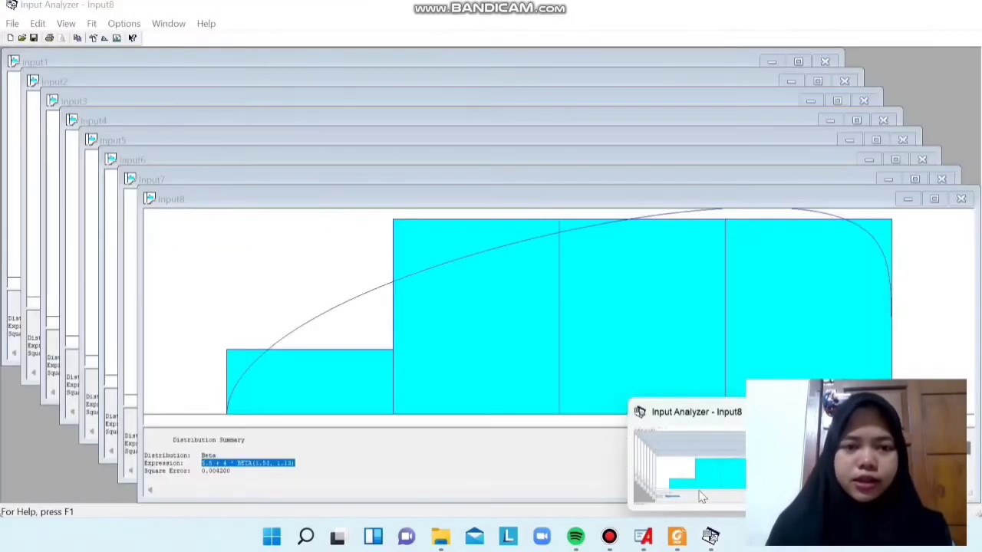
click(686, 467)
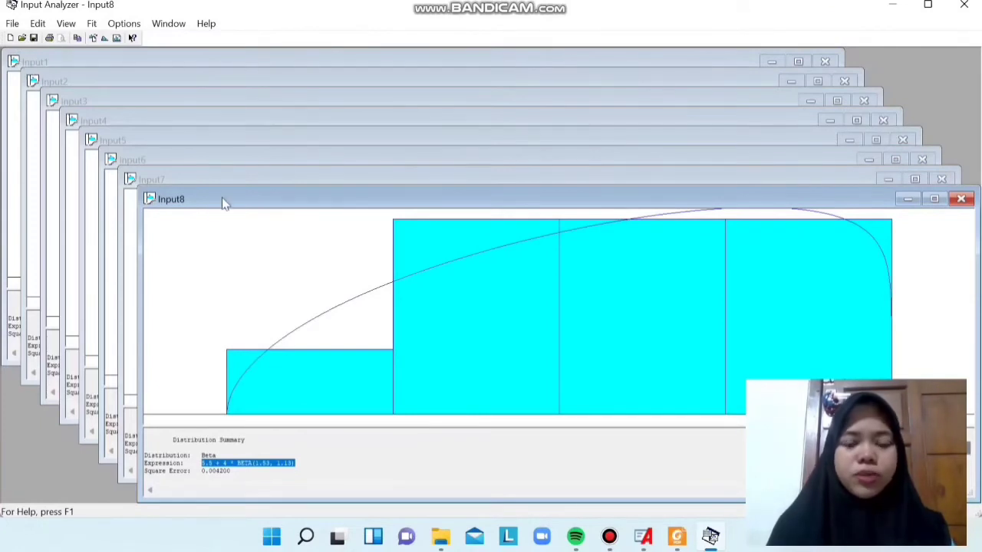
mouse_move(643, 535)
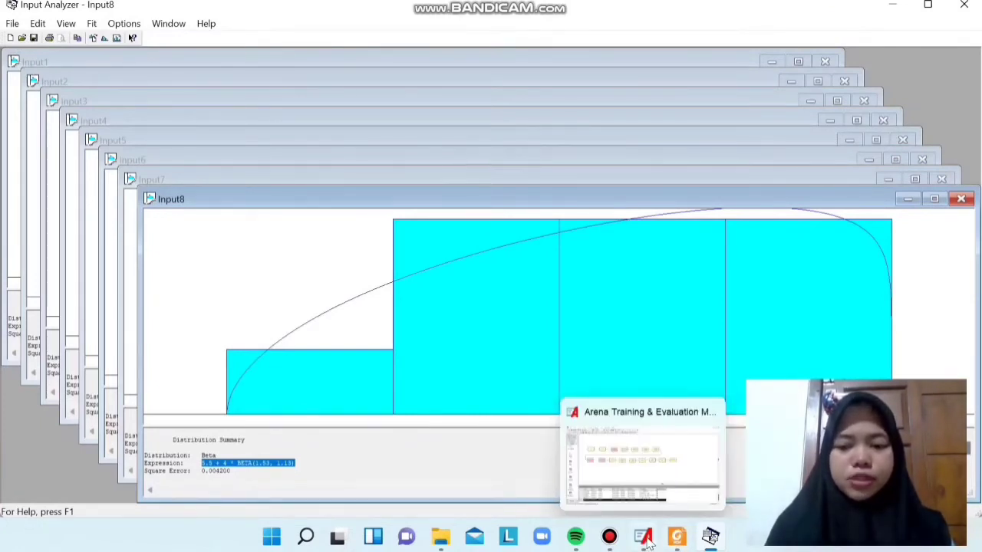
click(629, 448)
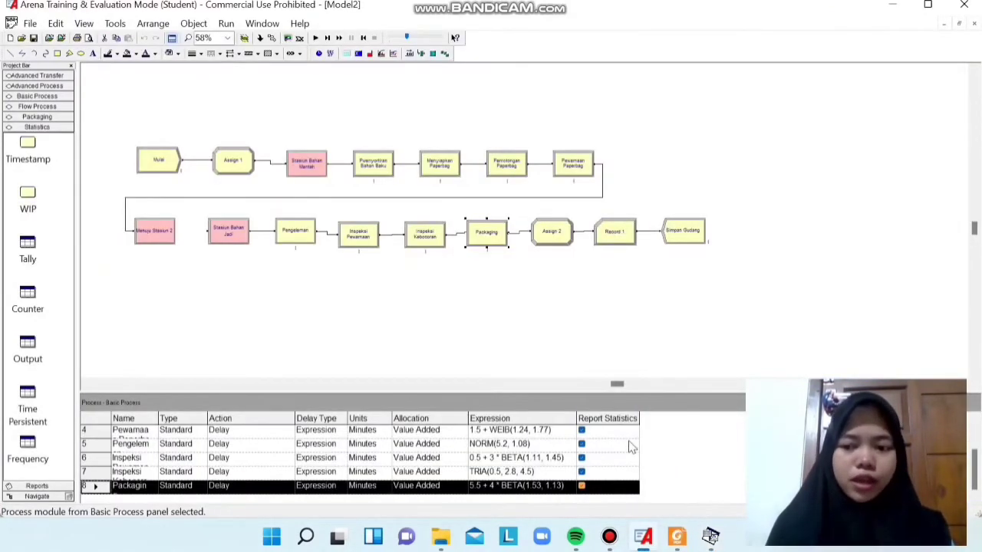
Open the run setup and set the number of replications to 10
click(226, 24)
click(239, 39)
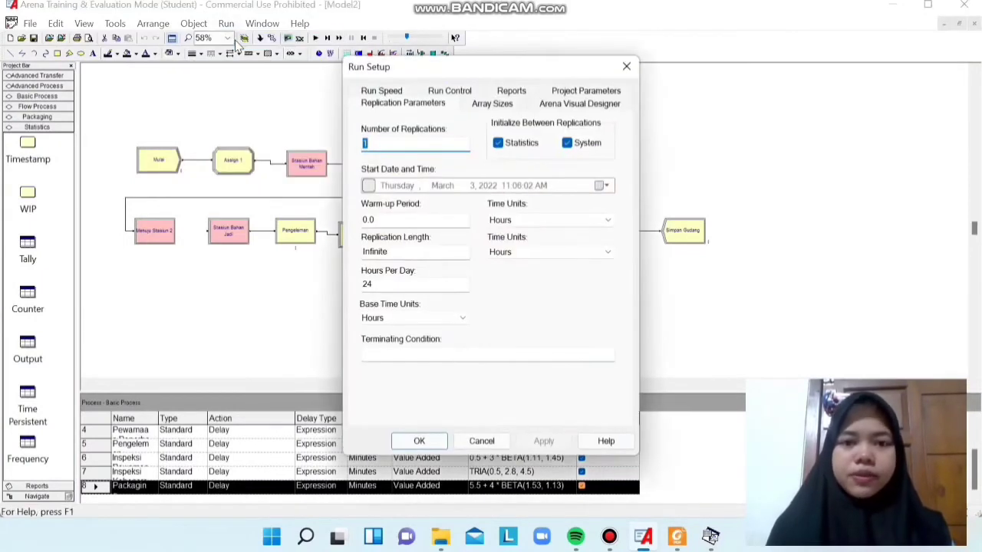
click(390, 142)
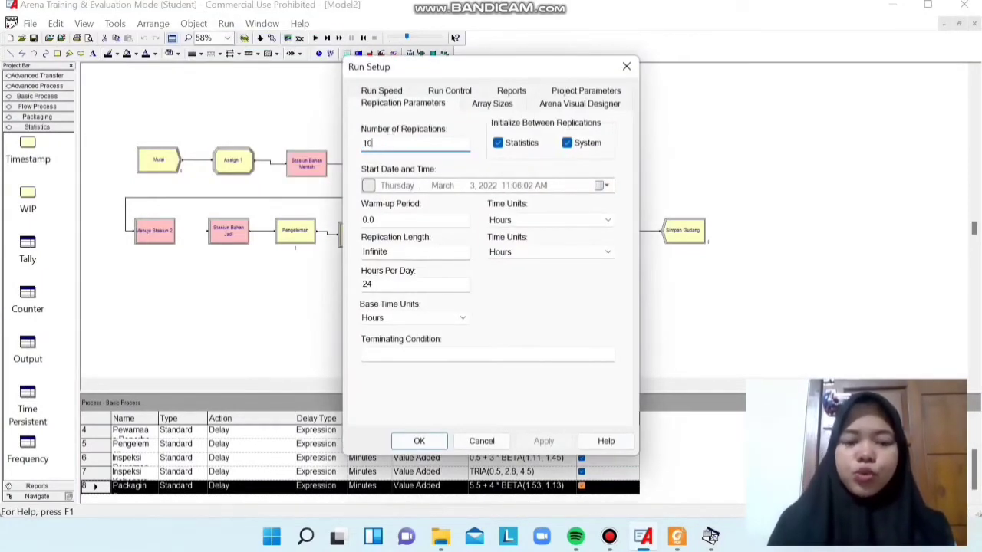
Enable statistics collection for Costing, Tanks, Stations, Processes, Transporters, Conveyors and Activity Areas in the project parameters
click(573, 93)
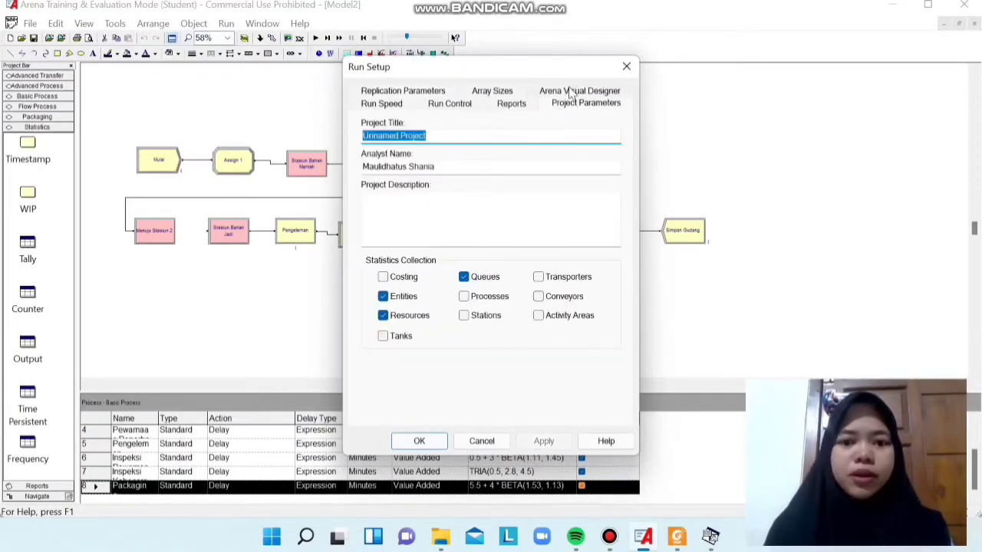
click(382, 277)
click(383, 336)
click(463, 316)
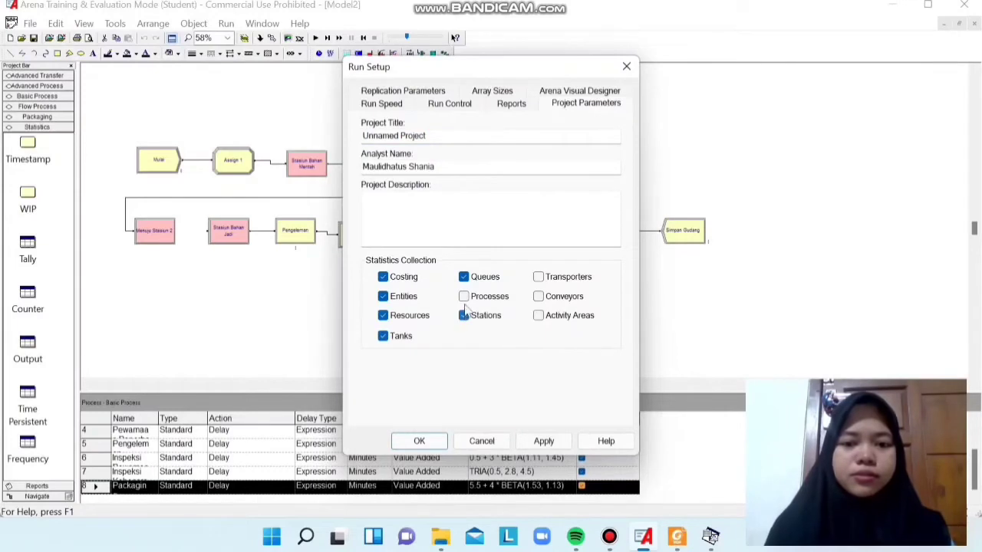
click(463, 296)
click(538, 277)
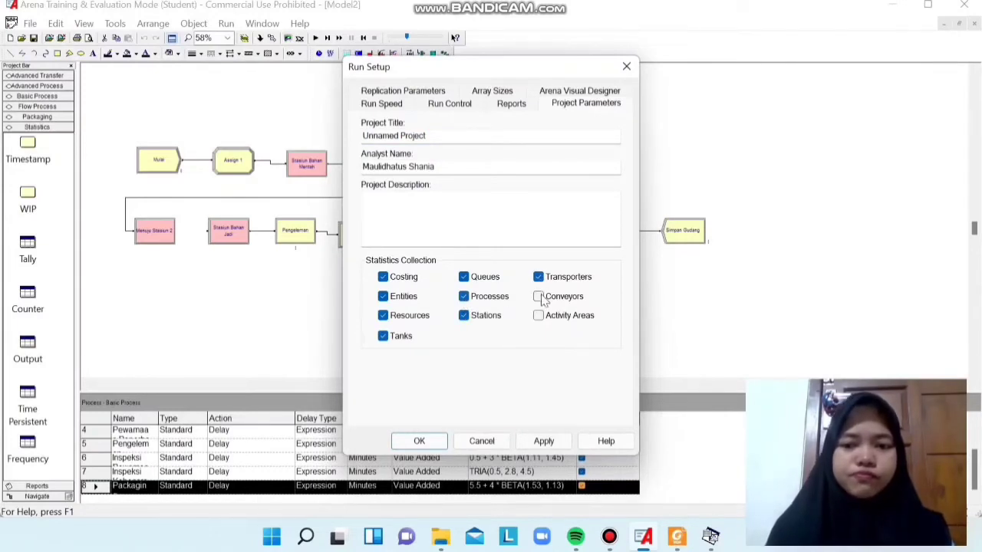
click(540, 297)
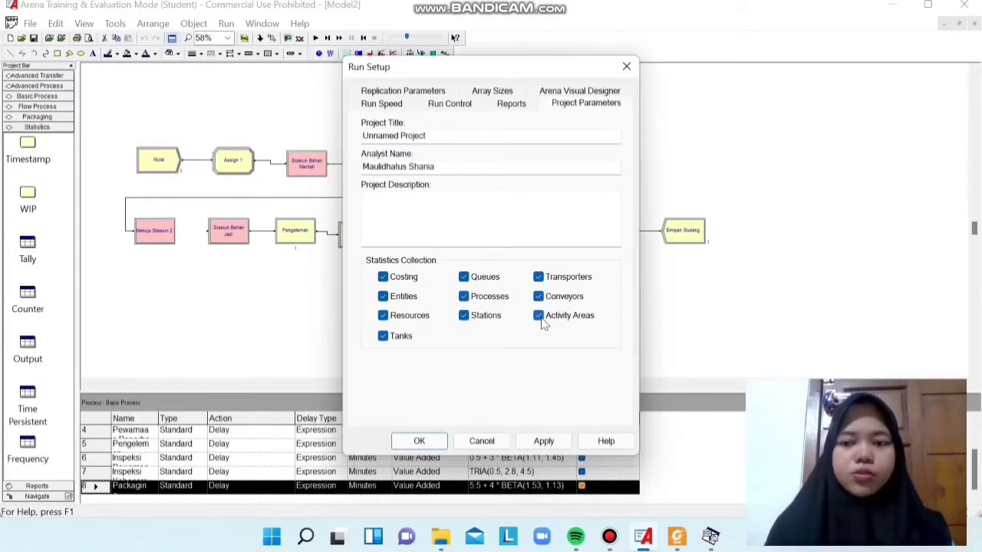
Set the default report to SIMAN Summary Report (.out file) and accept the run setup
click(519, 109)
click(474, 217)
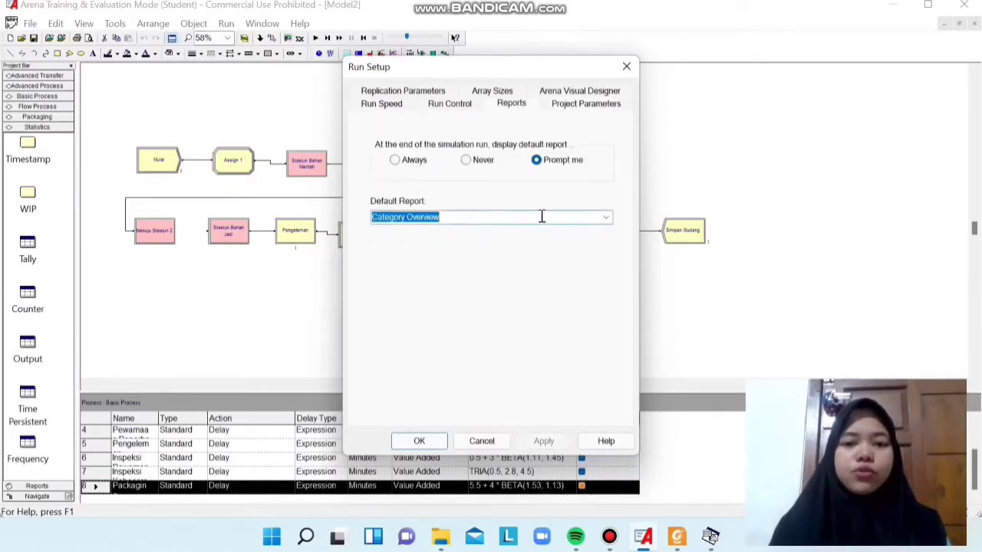
click(606, 219)
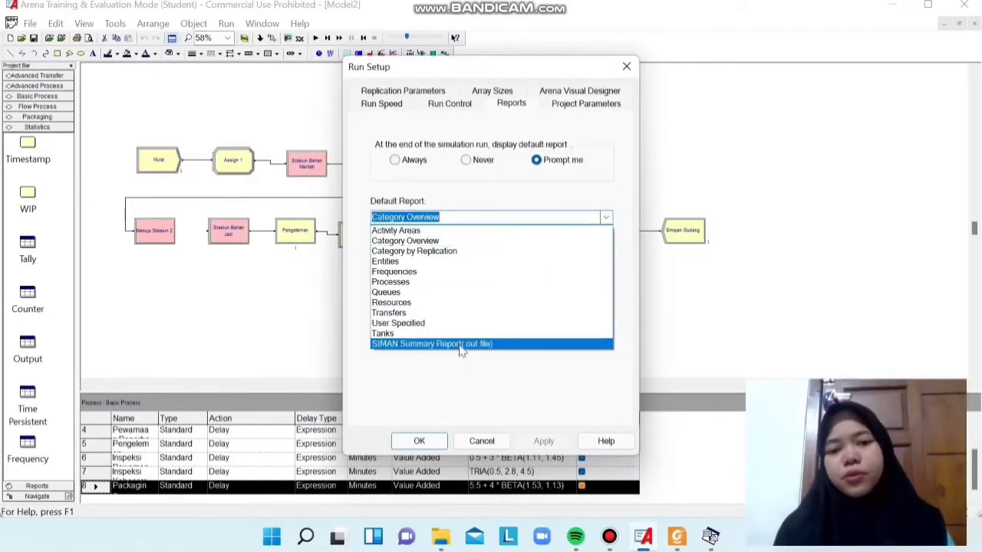
click(461, 345)
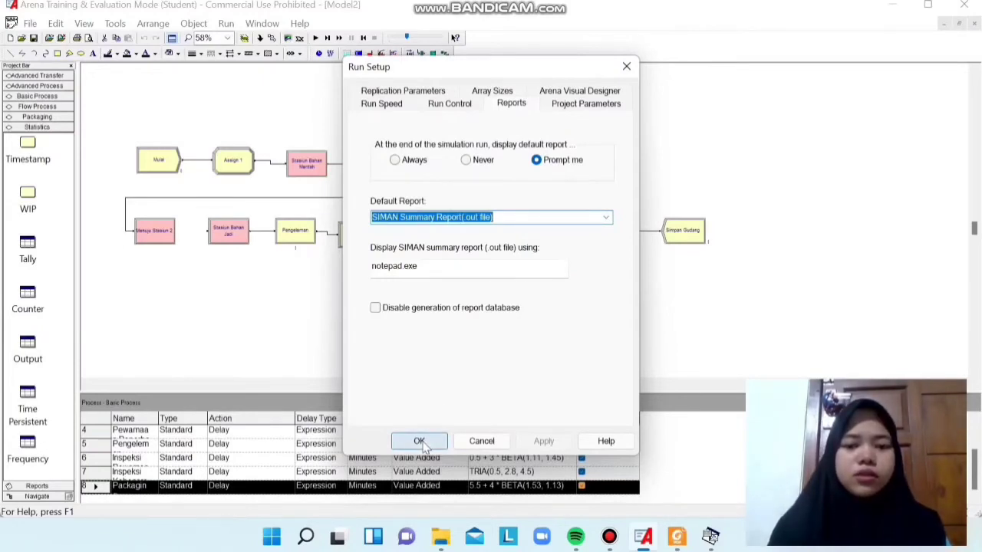
click(420, 442)
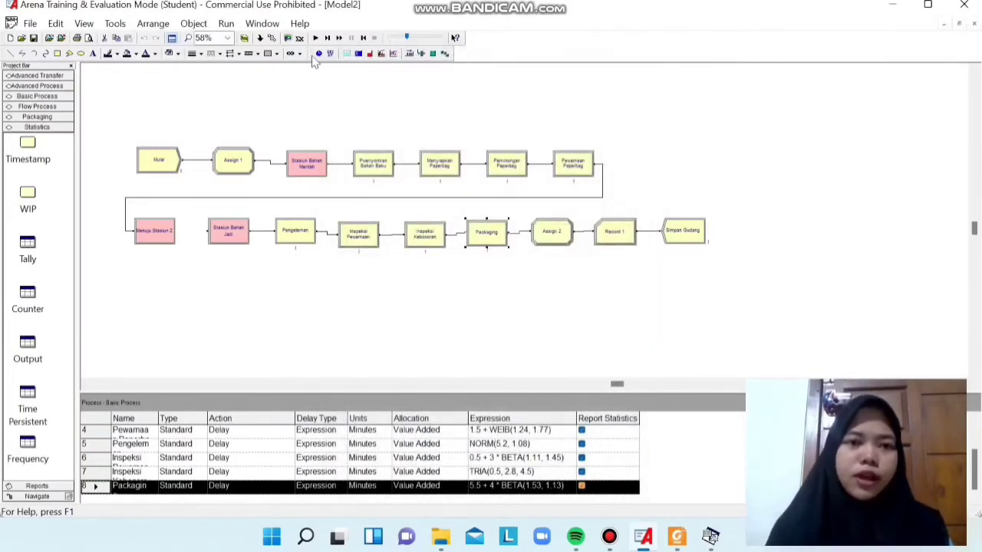
Start the simulation run of the paper bag production model
click(225, 23)
click(244, 62)
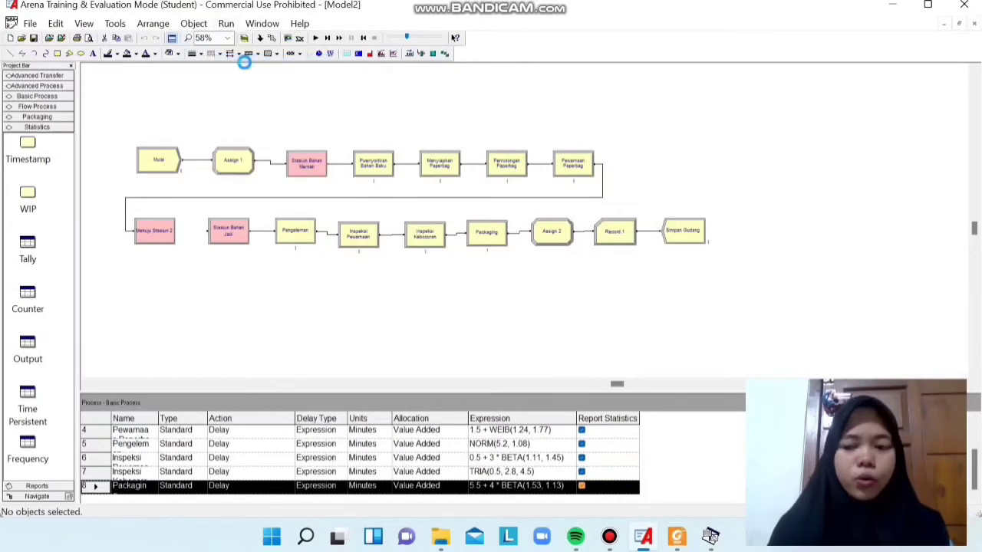